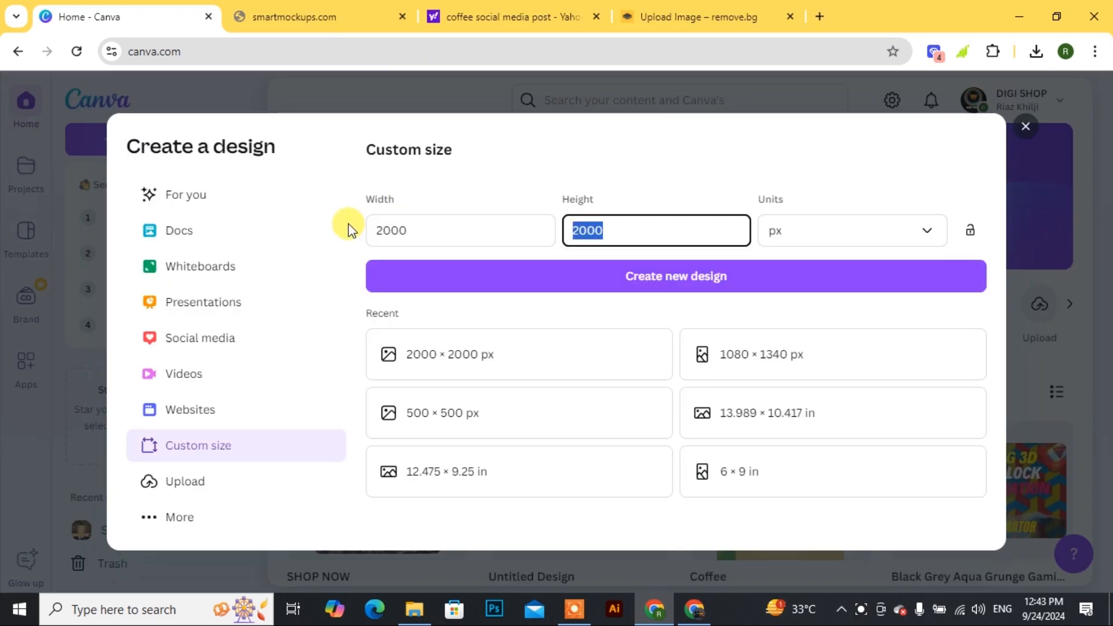
- Create a new 2000 × 2000 px design and cover the whole page with a rectangle shape
{"action": "type", "text": "2000"}
{"action": "left_click", "coordinate": [619, 287]}
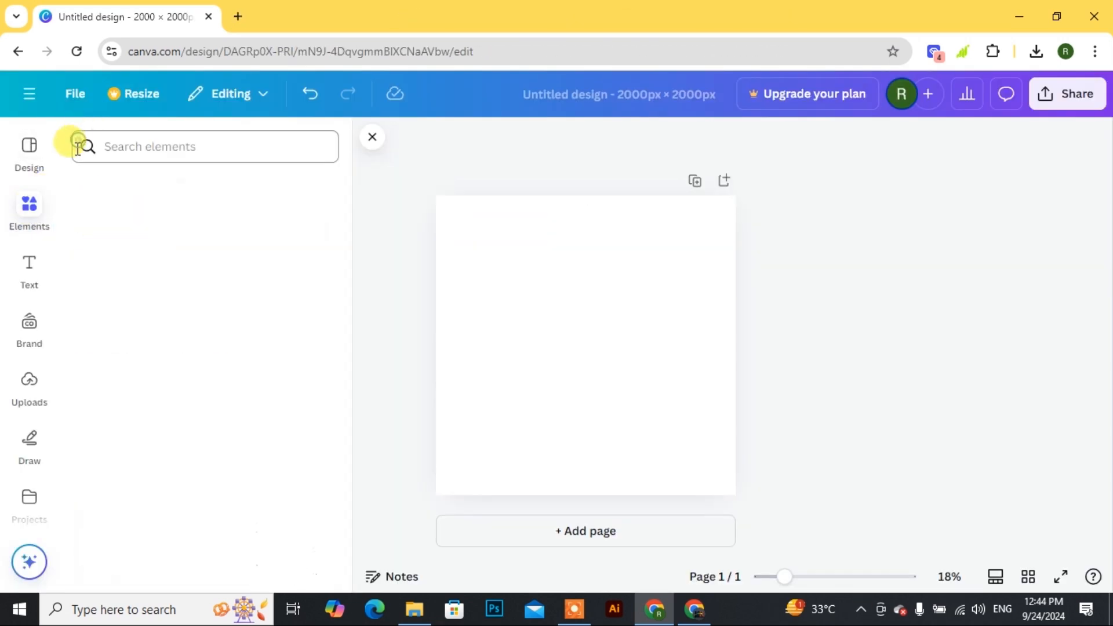
{"action": "left_click", "coordinate": [130, 146]}
{"action": "type", "text": "rec"}
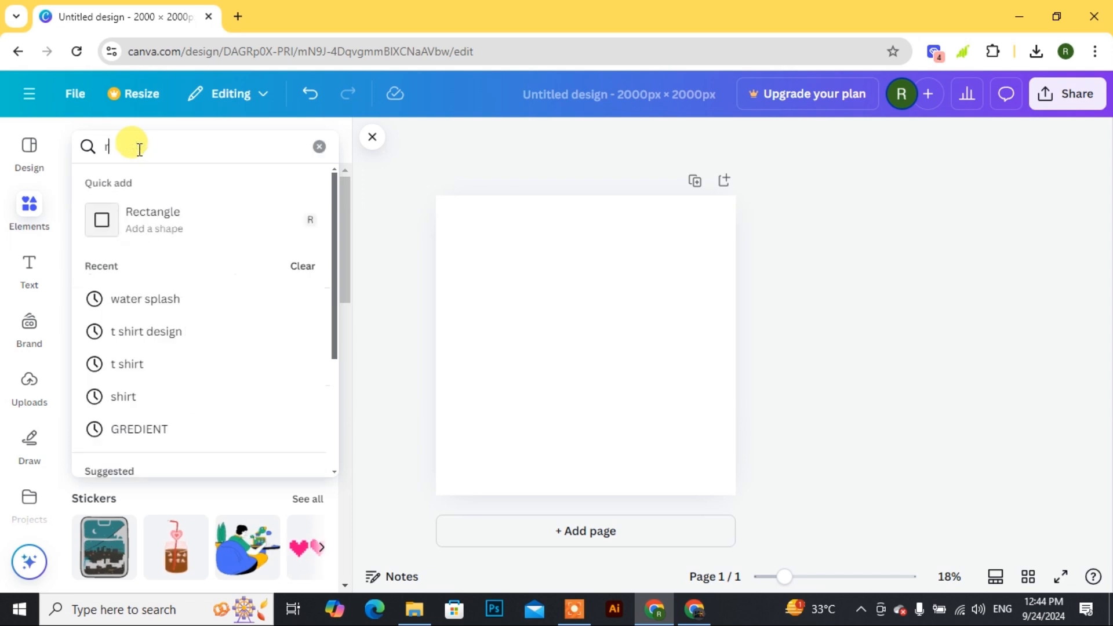
{"action": "left_click", "coordinate": [143, 228]}
{"action": "left_click_drag", "start_coordinate": [534, 299], "coordinate": [435, 195]}
{"action": "left_click_drag", "start_coordinate": [631, 390], "coordinate": [745, 494]}
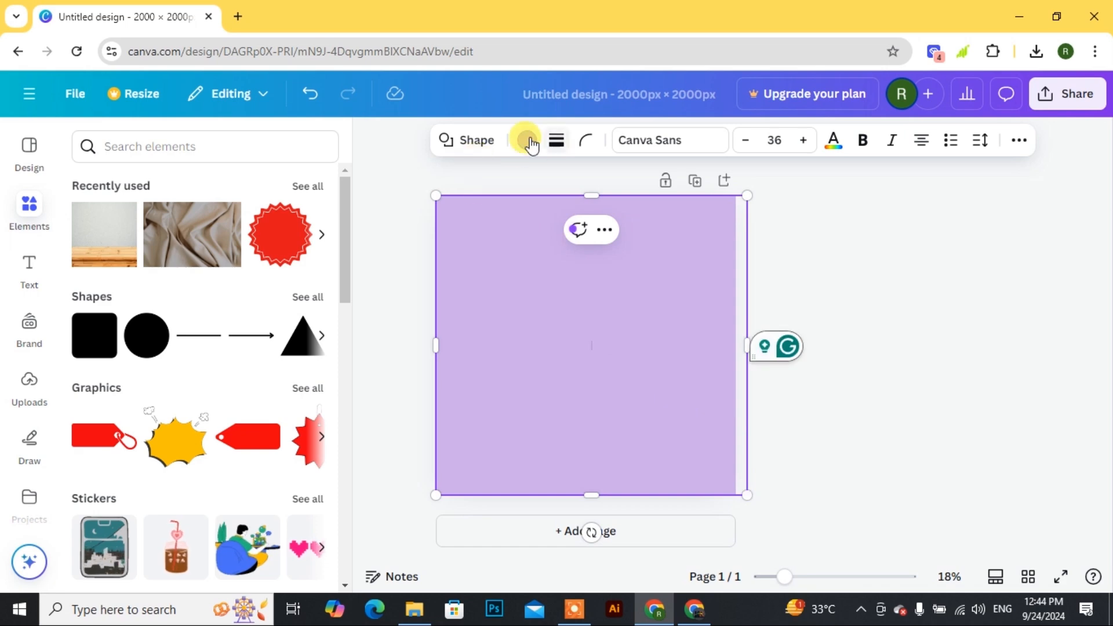
- Fill the page-covering rectangle with a dark brown colour
{"action": "left_click", "coordinate": [526, 139]}
{"action": "left_click_drag", "start_coordinate": [243, 450], "coordinate": [114, 452]}
{"action": "left_click_drag", "start_coordinate": [141, 354], "coordinate": [216, 408]}
{"action": "left_click", "coordinate": [800, 331]}
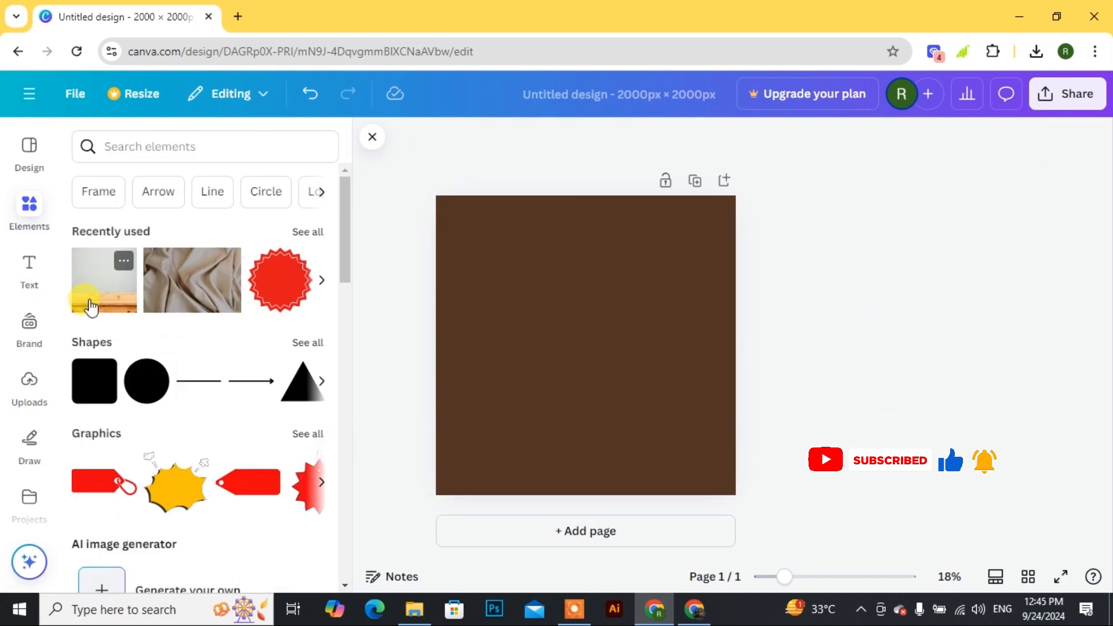
- Insert the recently used wooden table photo, cropped to its planks, and stretch it to the full 2000 px page width
{"action": "left_click", "coordinate": [91, 307]}
{"action": "left_click_drag", "start_coordinate": [544, 373], "coordinate": [514, 381]}
{"action": "left_click_drag", "start_coordinate": [554, 235], "coordinate": [561, 397]}
{"action": "left_click_drag", "start_coordinate": [674, 449], "coordinate": [735, 459]}
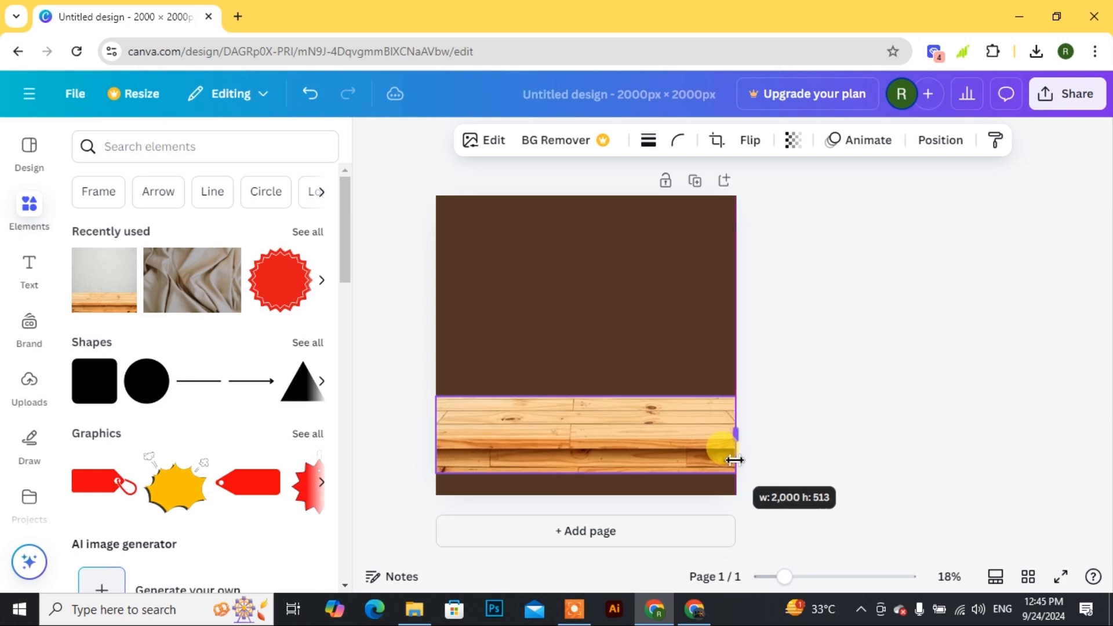
- Extend the wood planks down to the page's lower edge and adjust them to about 700 px high
{"action": "left_click_drag", "start_coordinate": [585, 473], "coordinate": [591, 496]}
{"action": "left_click_drag", "start_coordinate": [579, 397], "coordinate": [587, 393]}
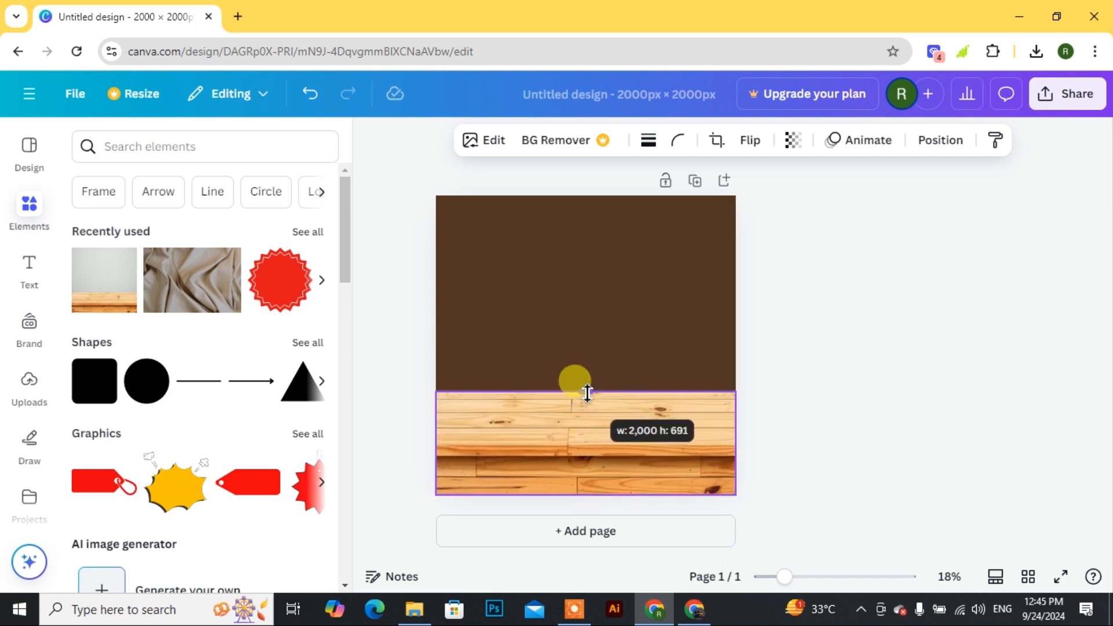
{"action": "left_click", "coordinate": [852, 378]}
{"action": "left_click_drag", "start_coordinate": [606, 437], "coordinate": [584, 427]}
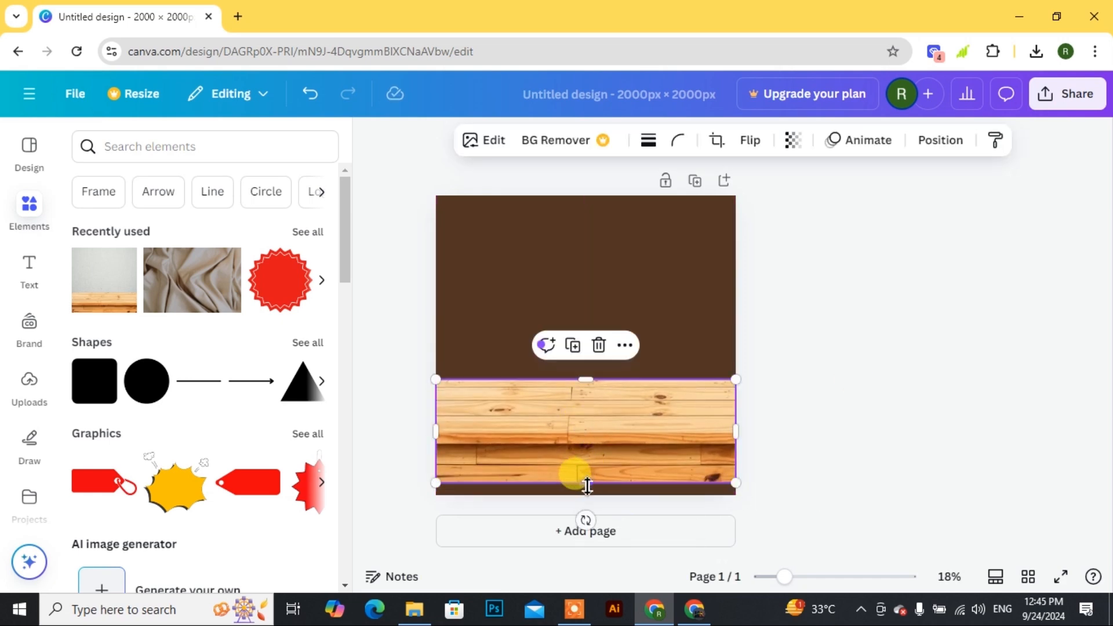
{"action": "mouse_move", "coordinate": [589, 387]}
{"action": "left_mouse_down"}
{"action": "mouse_move", "coordinate": [585, 408]}
{"action": "mouse_move", "coordinate": [588, 398]}
{"action": "left_mouse_up"}
{"action": "left_click", "coordinate": [946, 435]}
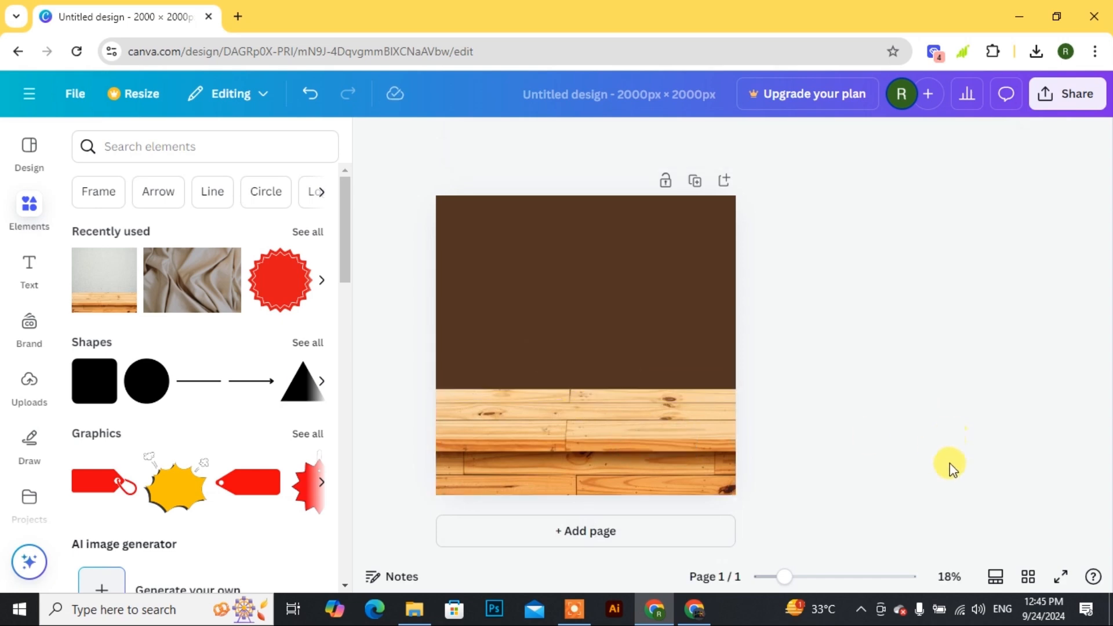
- Cover the brown area above the planks with the fabric photo and lower its opacity to a faint texture
{"action": "left_click", "coordinate": [191, 297]}
{"action": "left_click_drag", "start_coordinate": [571, 330], "coordinate": [546, 249]}
{"action": "left_click_drag", "start_coordinate": [672, 353], "coordinate": [724, 393]}
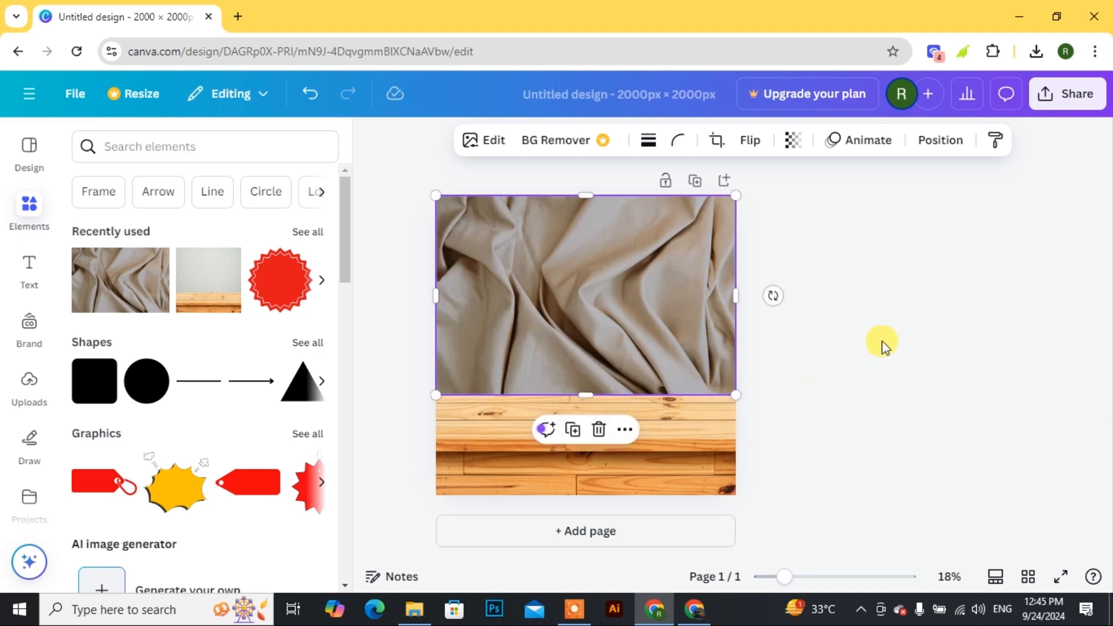
{"action": "left_click", "coordinate": [795, 149]}
{"action": "left_click_drag", "start_coordinate": [834, 210], "coordinate": [721, 224]}
{"action": "left_click", "coordinate": [875, 355]}
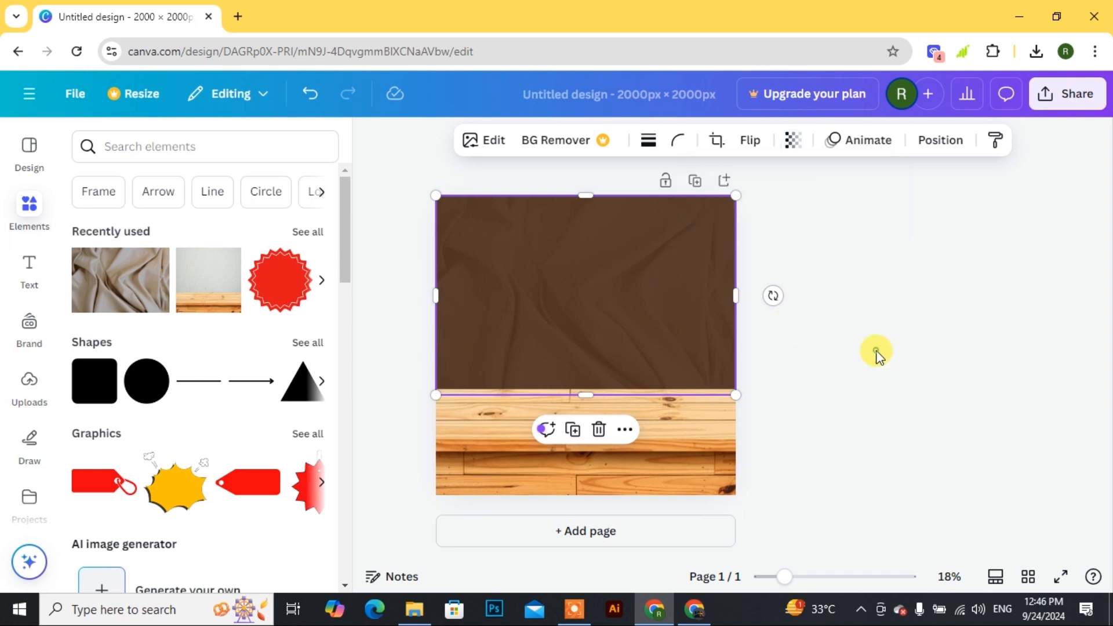
{"action": "left_click", "coordinate": [891, 347]}
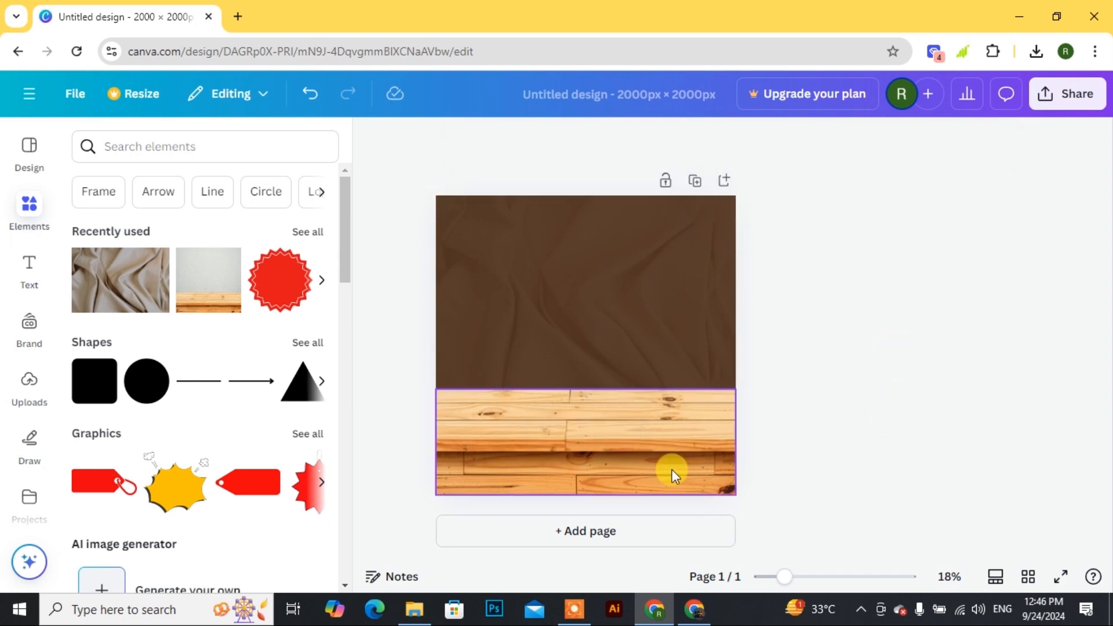
- Add the recently used roasted coffee beans photo as a cropped, full-width strip along the page's lower edge
{"action": "left_click", "coordinate": [307, 231]}
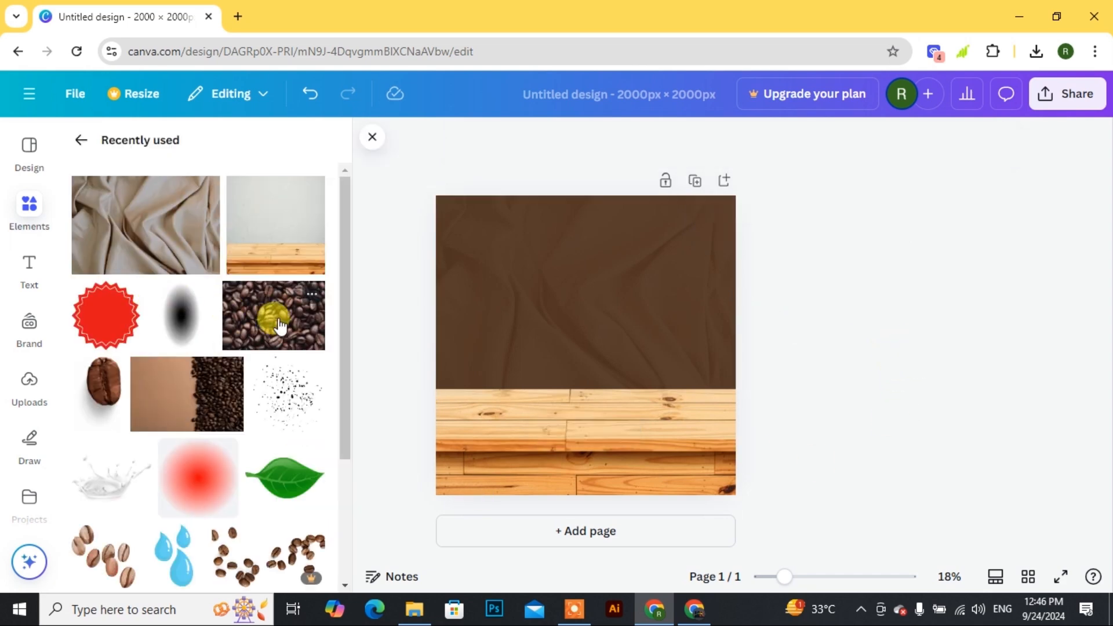
{"action": "left_click", "coordinate": [282, 326]}
{"action": "left_click_drag", "start_coordinate": [581, 337], "coordinate": [569, 371]}
{"action": "left_click_drag", "start_coordinate": [577, 307], "coordinate": [559, 472]}
{"action": "left_click_drag", "start_coordinate": [684, 488], "coordinate": [738, 488]}
{"action": "left_click", "coordinate": [835, 437]}
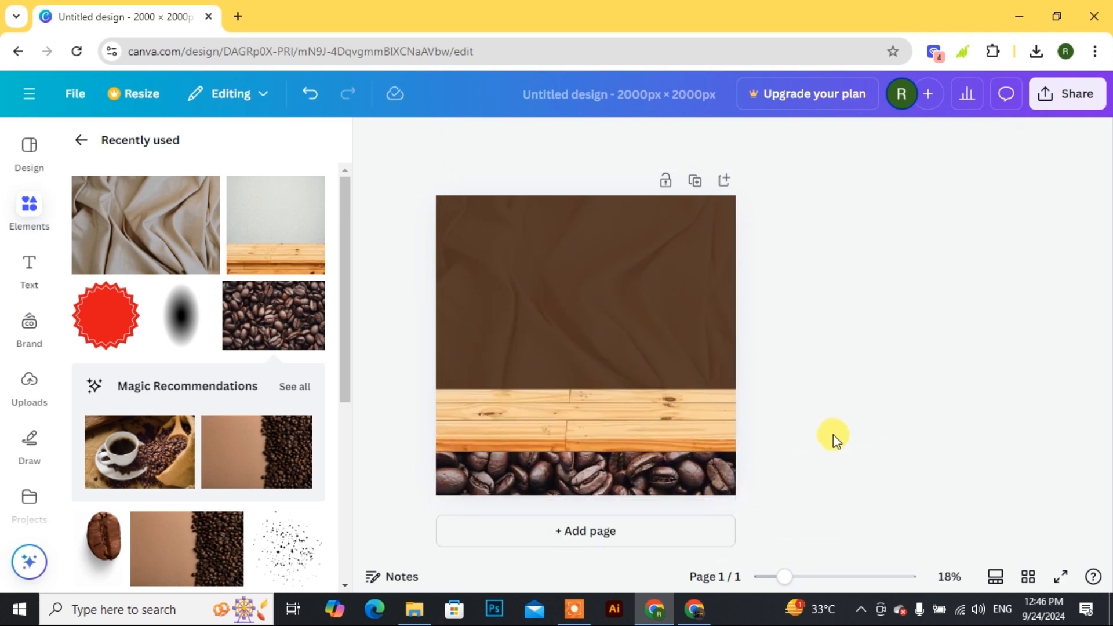
- Place the red radial gradient over the fabric area and resize it to fit above the planks
{"action": "scroll", "coordinate": [236, 367], "scroll_direction": "down", "scroll_amount": 5}
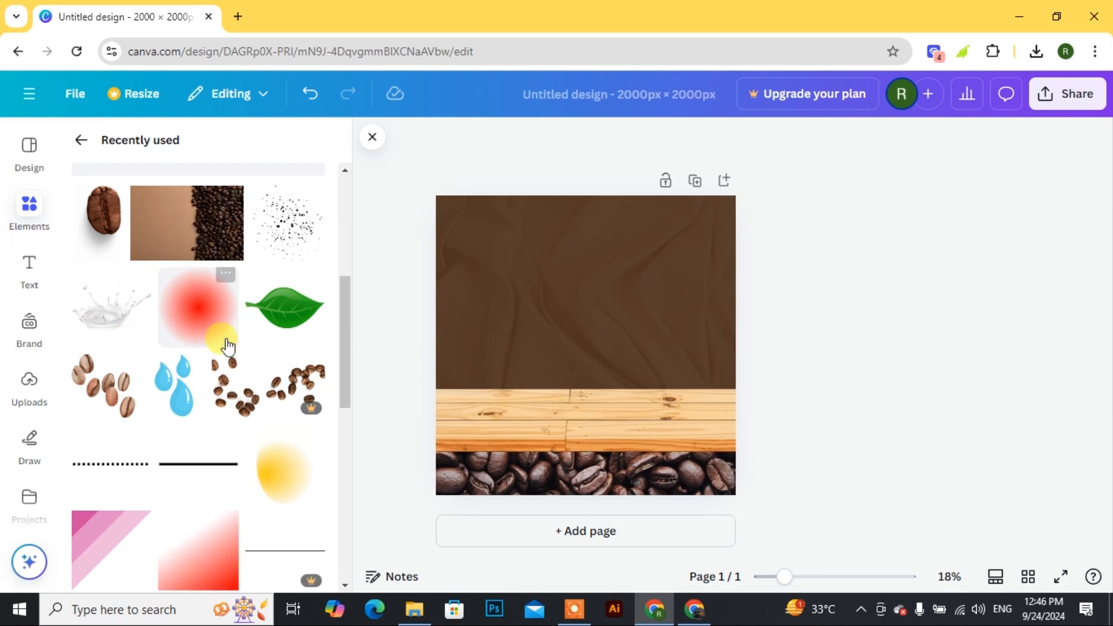
{"action": "left_click_drag", "start_coordinate": [428, 323], "coordinate": [584, 290]}
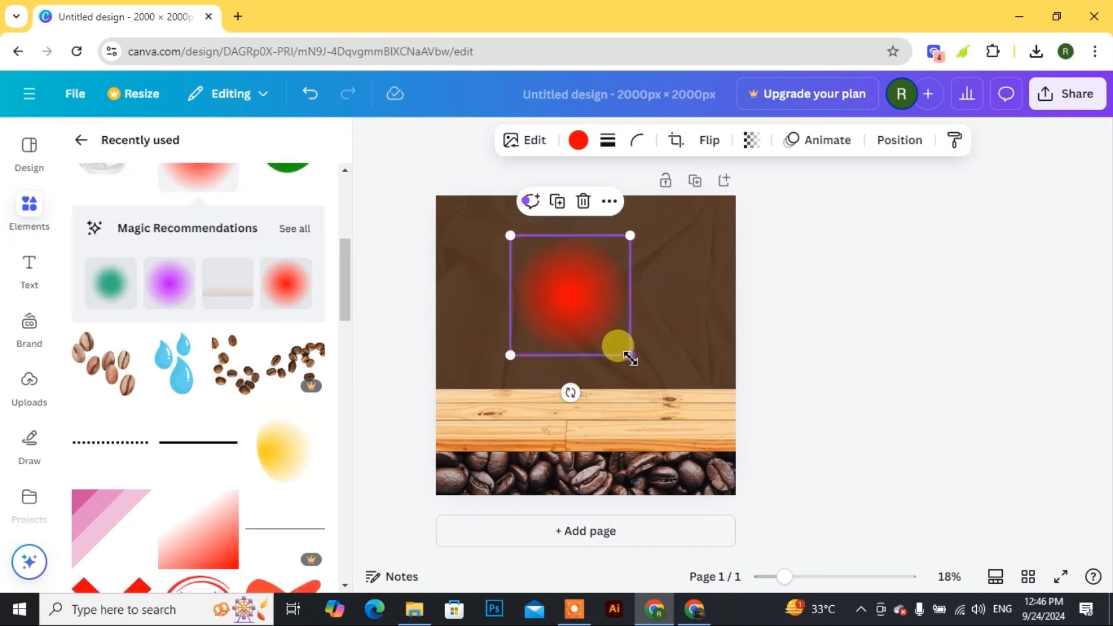
{"action": "left_click_drag", "start_coordinate": [633, 357], "coordinate": [676, 400]}
{"action": "left_click_drag", "start_coordinate": [565, 298], "coordinate": [571, 298]}
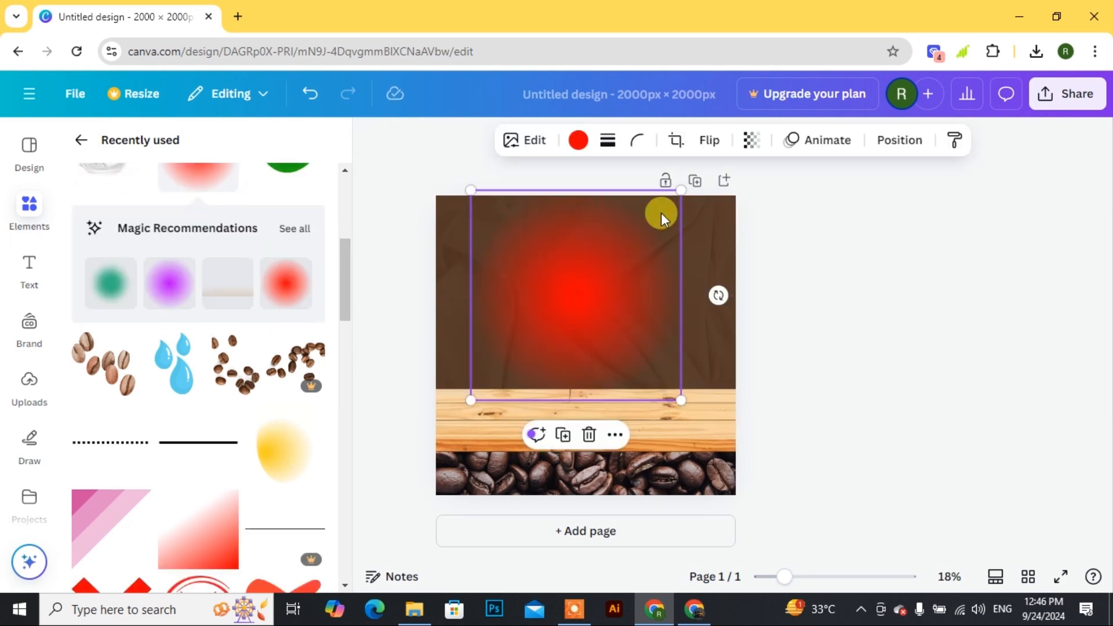
{"action": "left_click_drag", "start_coordinate": [682, 193], "coordinate": [650, 199]}
- Recolour the radial glow white and move it into the right half of the fabric background
{"action": "left_click", "coordinate": [577, 140]}
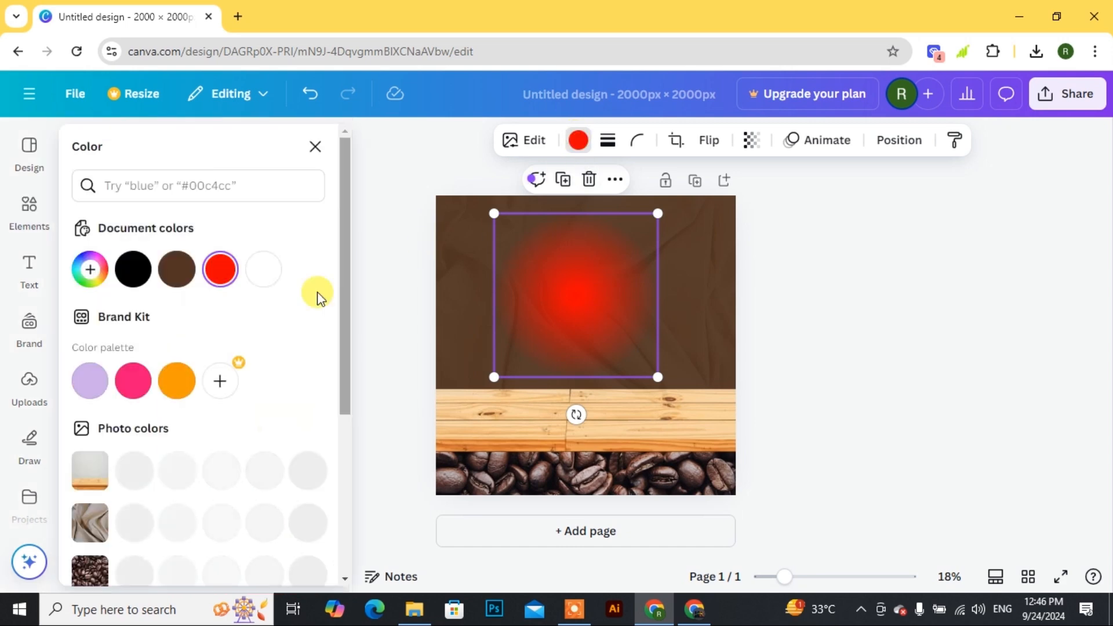
{"action": "left_click", "coordinate": [258, 270]}
{"action": "left_click", "coordinate": [839, 324]}
{"action": "left_click_drag", "start_coordinate": [575, 292], "coordinate": [638, 291]}
{"action": "left_click", "coordinate": [885, 329]}
{"action": "left_click", "coordinate": [864, 296]}
- Insert the green leaf, tilt it diagonally, shrink it and tuck it into the page's top-left corner
{"action": "scroll", "coordinate": [108, 288], "scroll_direction": "up", "scroll_amount": 3}
{"action": "left_click", "coordinate": [284, 322]}
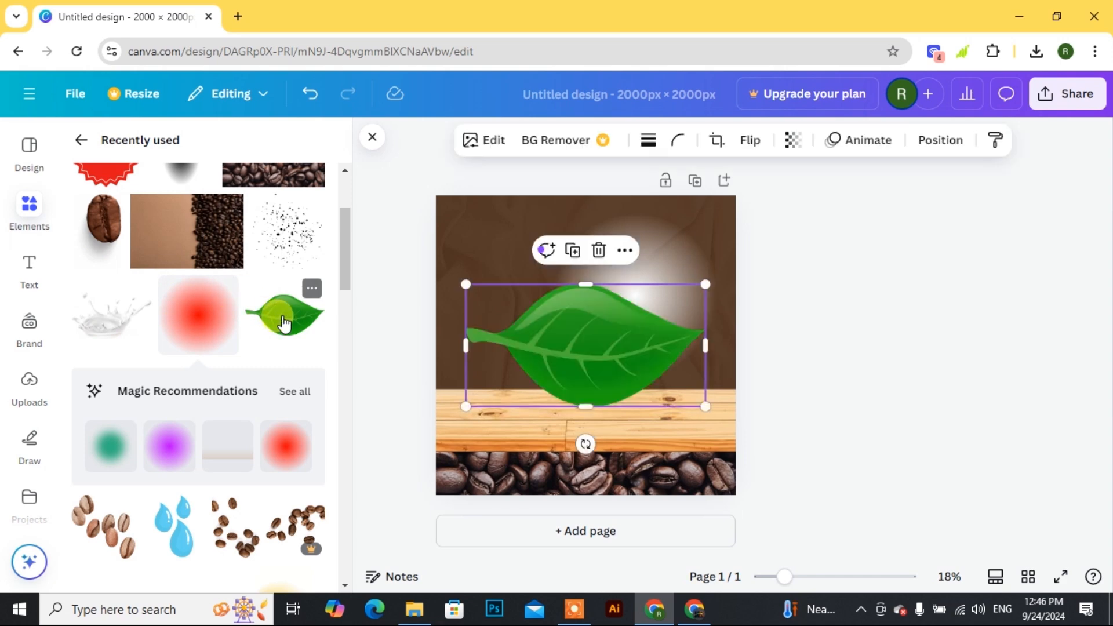
{"action": "left_click_drag", "start_coordinate": [585, 444], "coordinate": [510, 440]}
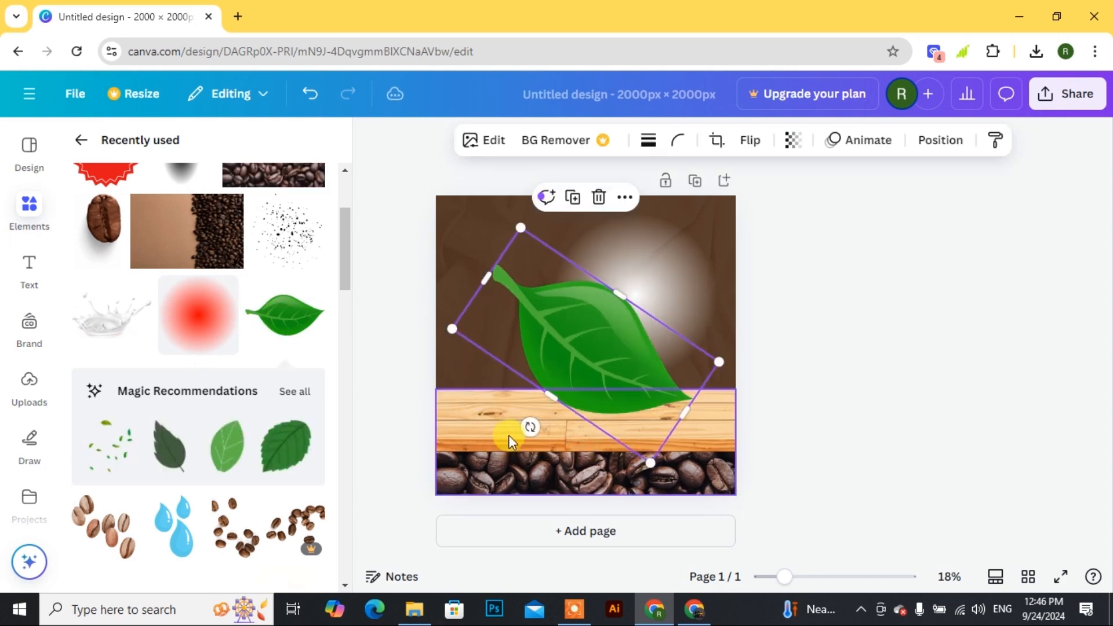
{"action": "left_click_drag", "start_coordinate": [650, 462], "coordinate": [571, 341]}
{"action": "left_click_drag", "start_coordinate": [572, 296], "coordinate": [479, 231]}
- Apply a whole-image blur to the corner leaf
{"action": "left_click", "coordinate": [494, 142]}
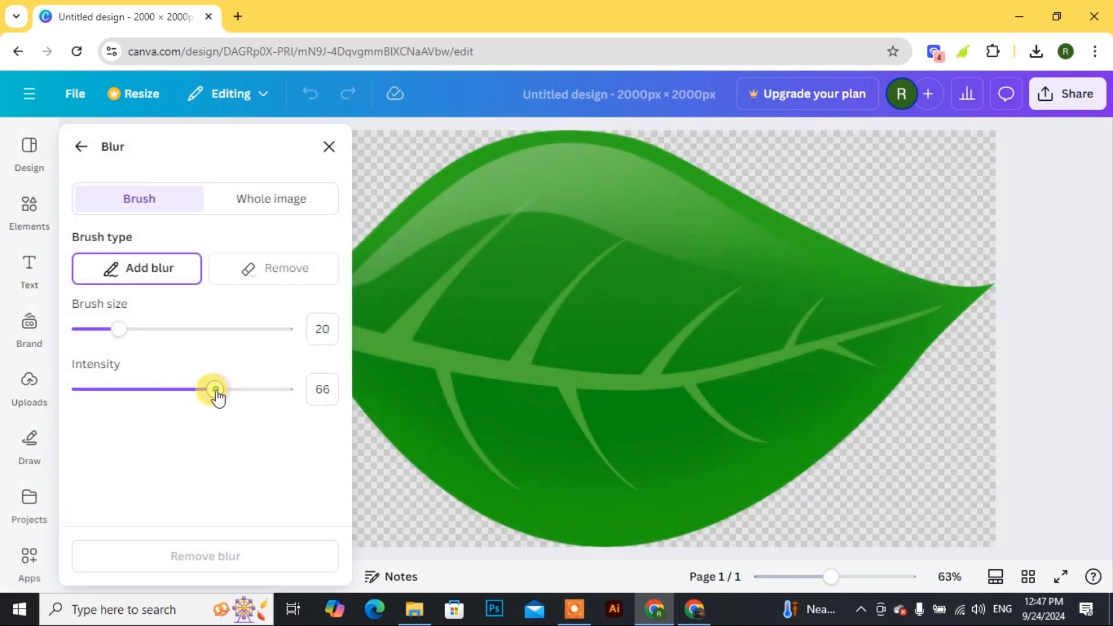
{"action": "left_click", "coordinate": [270, 190]}
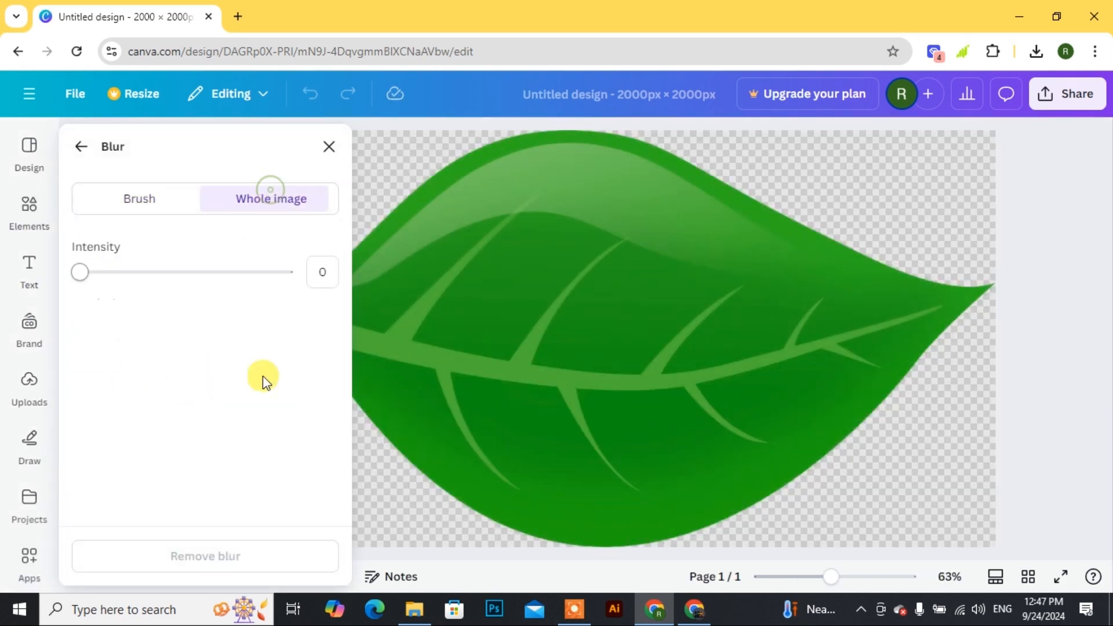
{"action": "left_click", "coordinate": [175, 285]}
{"action": "left_click", "coordinate": [328, 146]}
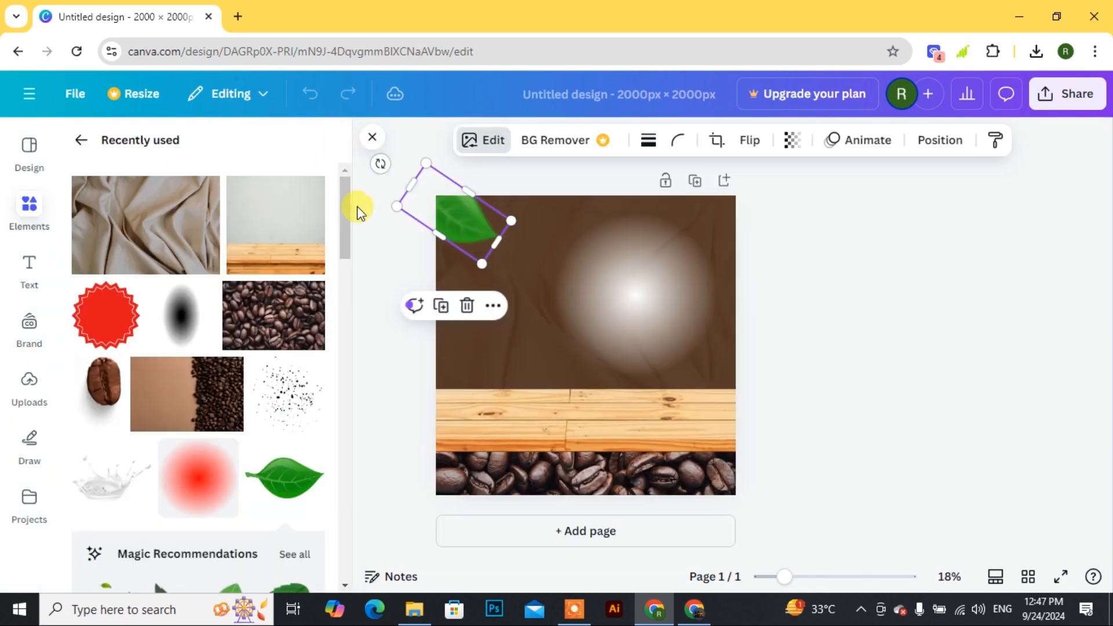
- Duplicate the blurred leaf, placing the copy over the planks' right edge at about 794 × 404 px
{"action": "left_click_drag", "start_coordinate": [453, 215], "coordinate": [670, 245]}
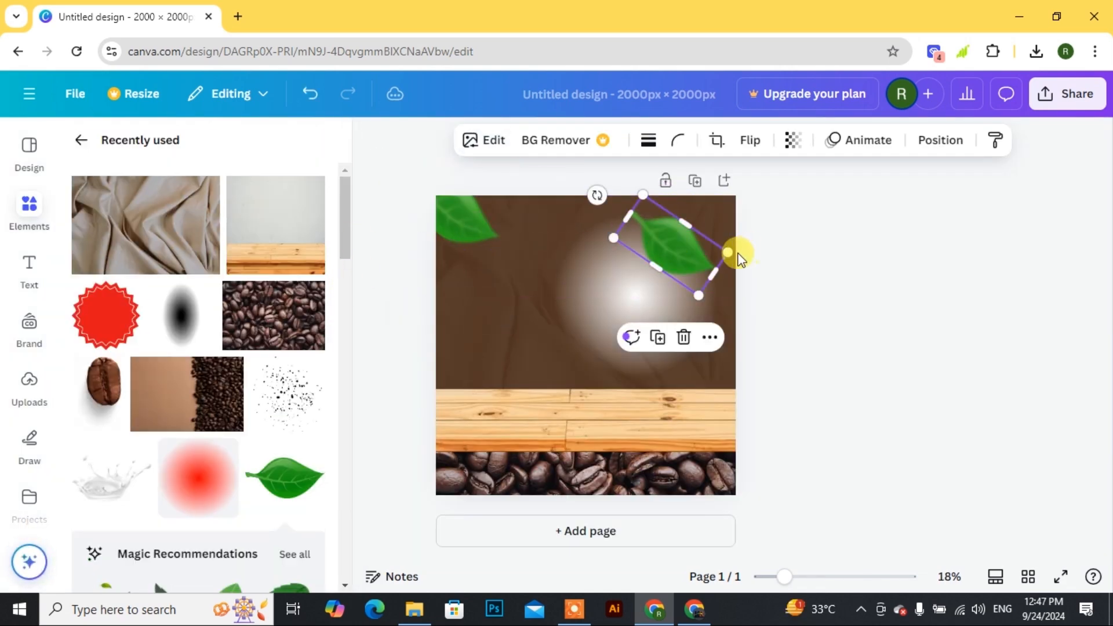
{"action": "left_click_drag", "start_coordinate": [596, 193], "coordinate": [752, 303]}
{"action": "left_click_drag", "start_coordinate": [672, 245], "coordinate": [739, 424]}
{"action": "left_click_drag", "start_coordinate": [672, 406], "coordinate": [643, 393]}
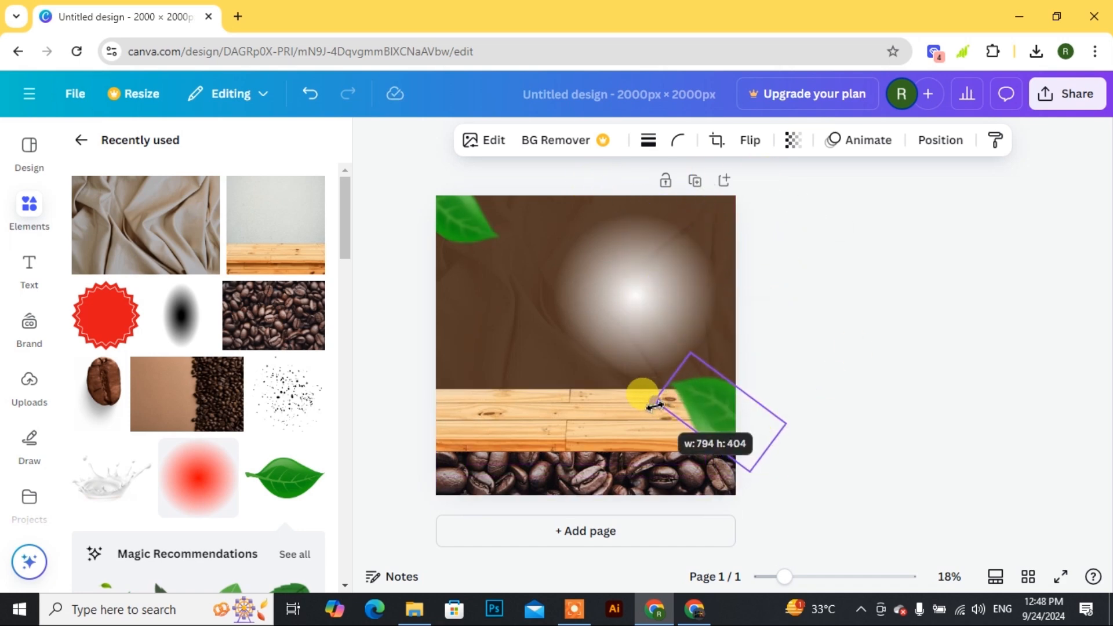
{"action": "left_click", "coordinate": [847, 342]}
- Insert the single coffee bean, shrink and tilt it, and place it at the left end of the planks
{"action": "left_click", "coordinate": [102, 382]}
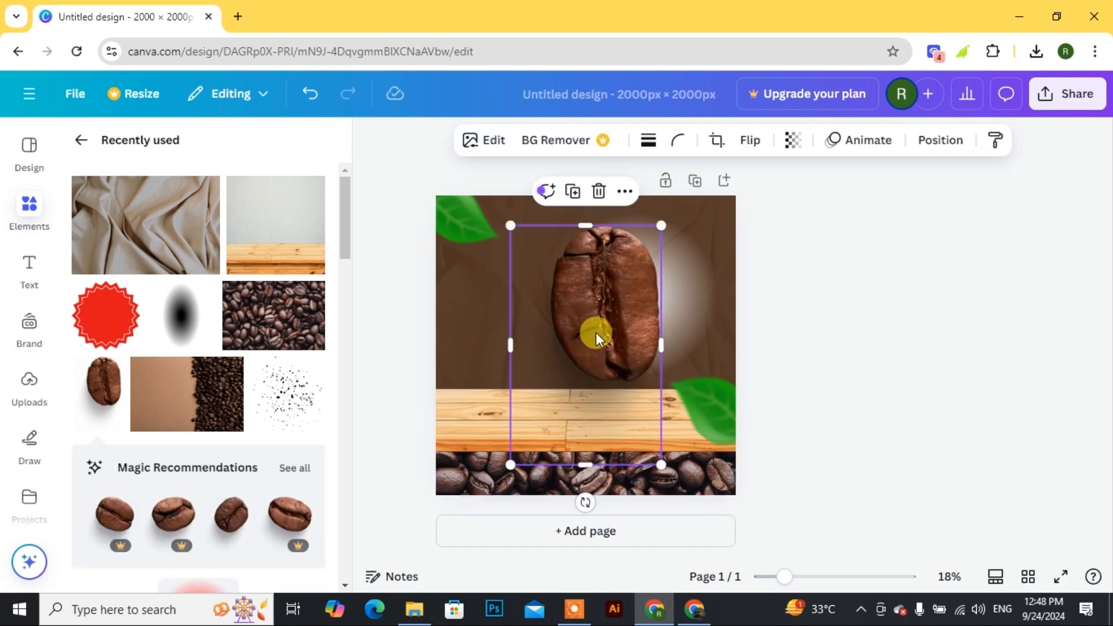
{"action": "left_click_drag", "start_coordinate": [651, 457], "coordinate": [589, 278]}
{"action": "left_click_drag", "start_coordinate": [520, 256], "coordinate": [498, 334]}
{"action": "left_click_drag", "start_coordinate": [495, 407], "coordinate": [439, 364]}
{"action": "left_click_drag", "start_coordinate": [530, 348], "coordinate": [447, 390]}
{"action": "left_click_drag", "start_coordinate": [455, 359], "coordinate": [465, 339]}
- Place a smaller tilted copy of the coffee bean below the top-left leaf and reduce its opacity
{"action": "left_click_drag", "start_coordinate": [460, 371], "coordinate": [554, 302]}
{"action": "left_click", "coordinate": [868, 346]}
{"action": "left_click_drag", "start_coordinate": [436, 296], "coordinate": [497, 298]}
{"action": "left_click_drag", "start_coordinate": [531, 302], "coordinate": [481, 291]}
{"action": "left_click", "coordinate": [793, 139]}
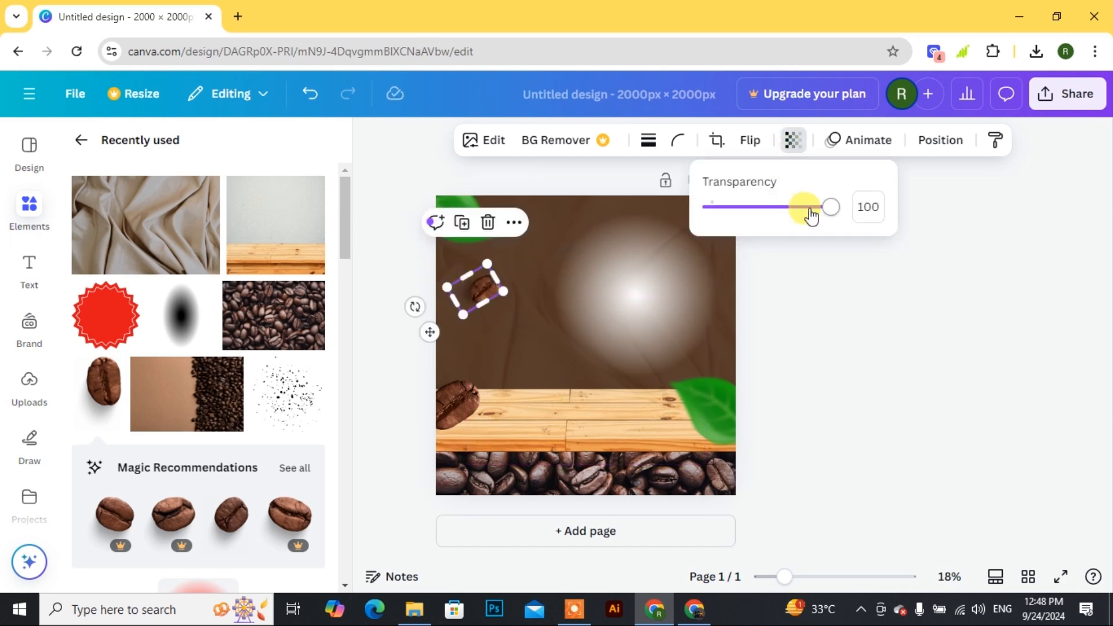
{"action": "left_click", "coordinate": [864, 277]}
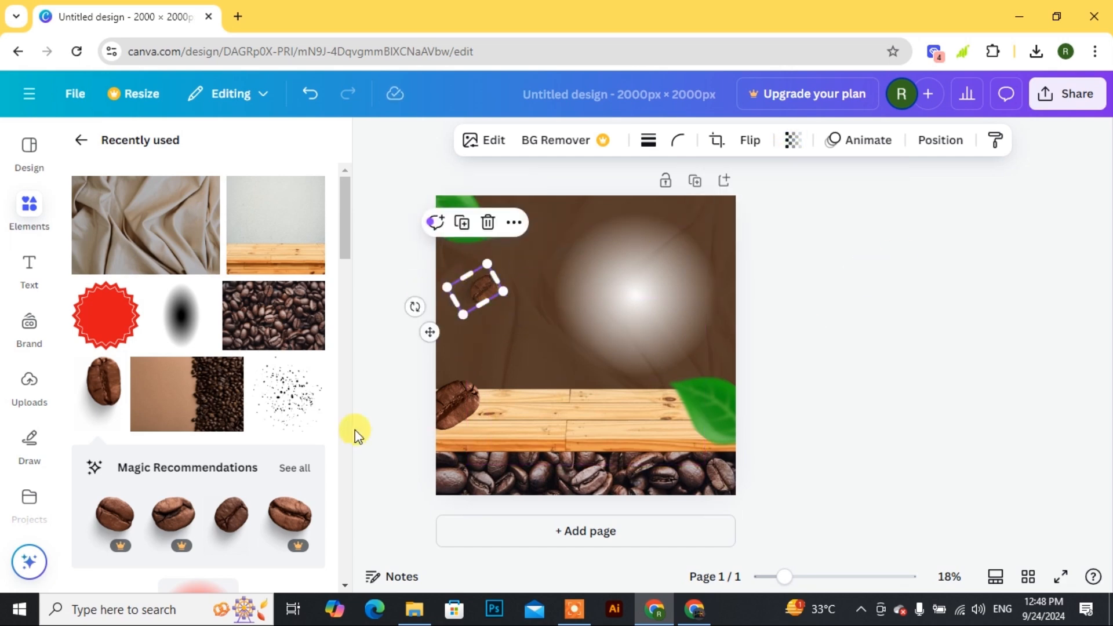
- Add the black splatter graphic and enlarge it across the background between the top-left leaf and the white glow
{"action": "left_click", "coordinate": [300, 408]}
{"action": "left_click_drag", "start_coordinate": [597, 350], "coordinate": [544, 263]}
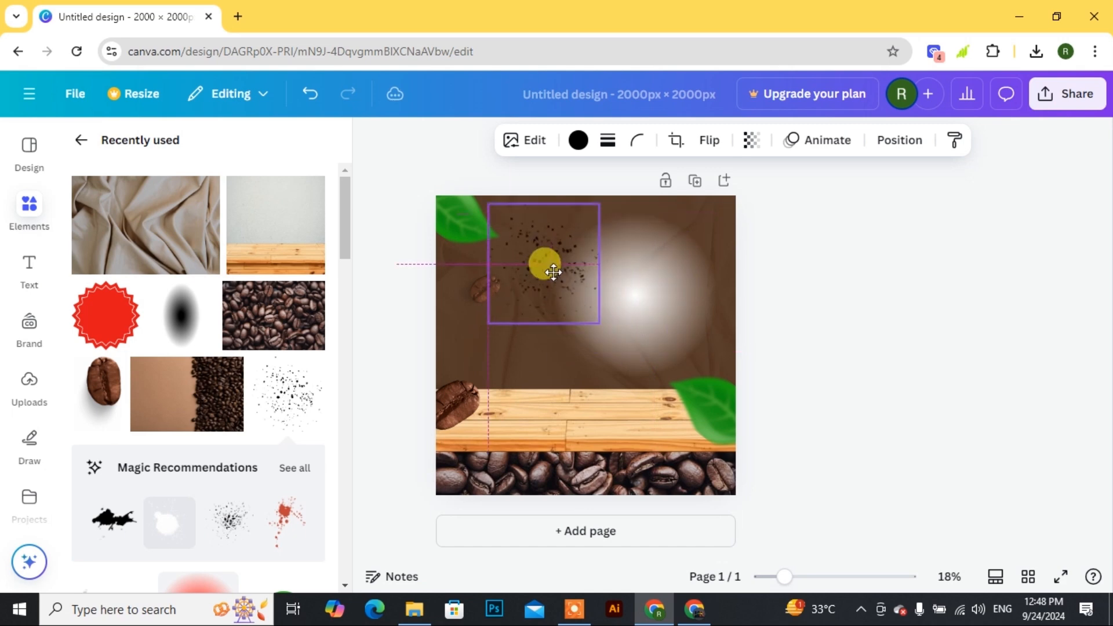
{"action": "left_click_drag", "start_coordinate": [603, 326], "coordinate": [660, 388]}
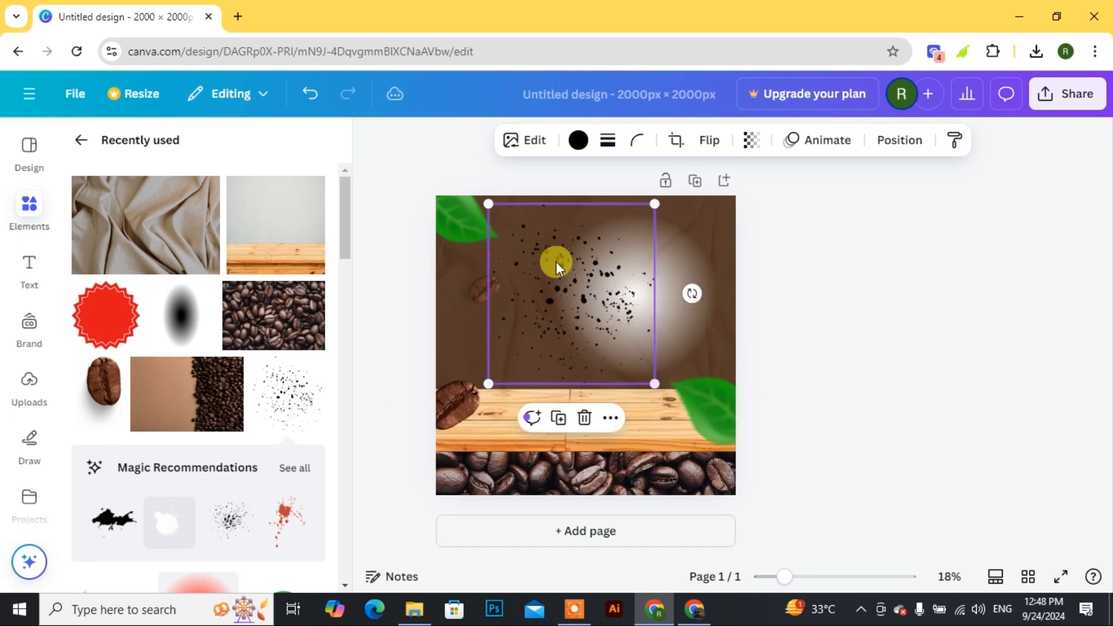
{"action": "left_click_drag", "start_coordinate": [490, 207], "coordinate": [467, 186]}
{"action": "left_click", "coordinate": [875, 306]}
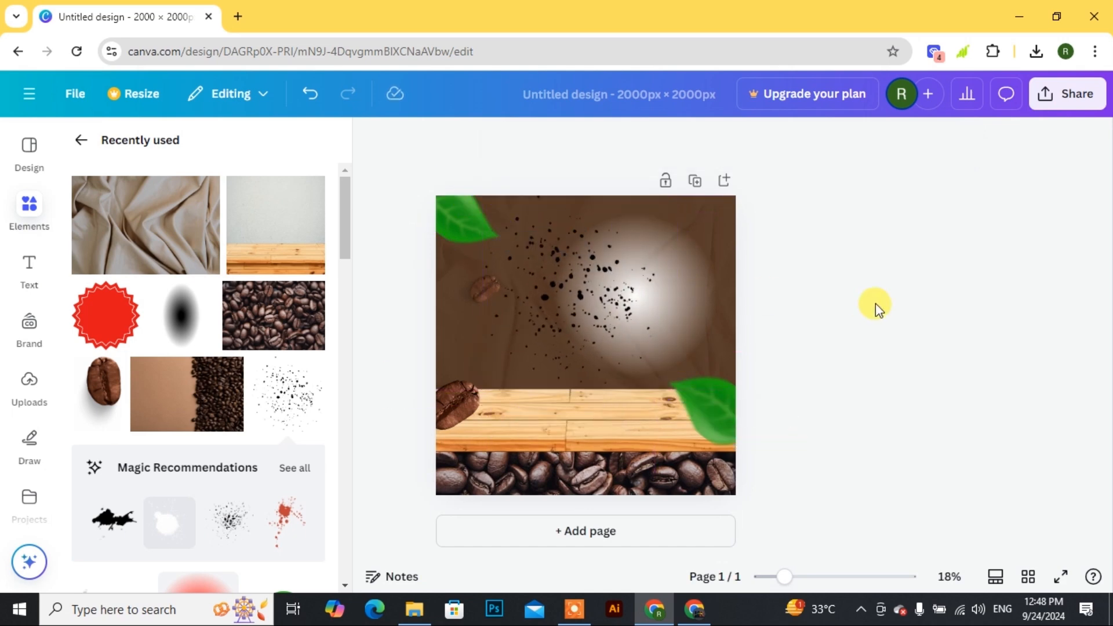
- Add the light brown coffee bean cluster, shrink and rotate it, and position it above the large bean on the left
{"action": "scroll", "coordinate": [290, 400], "scroll_direction": "down", "scroll_amount": 5}
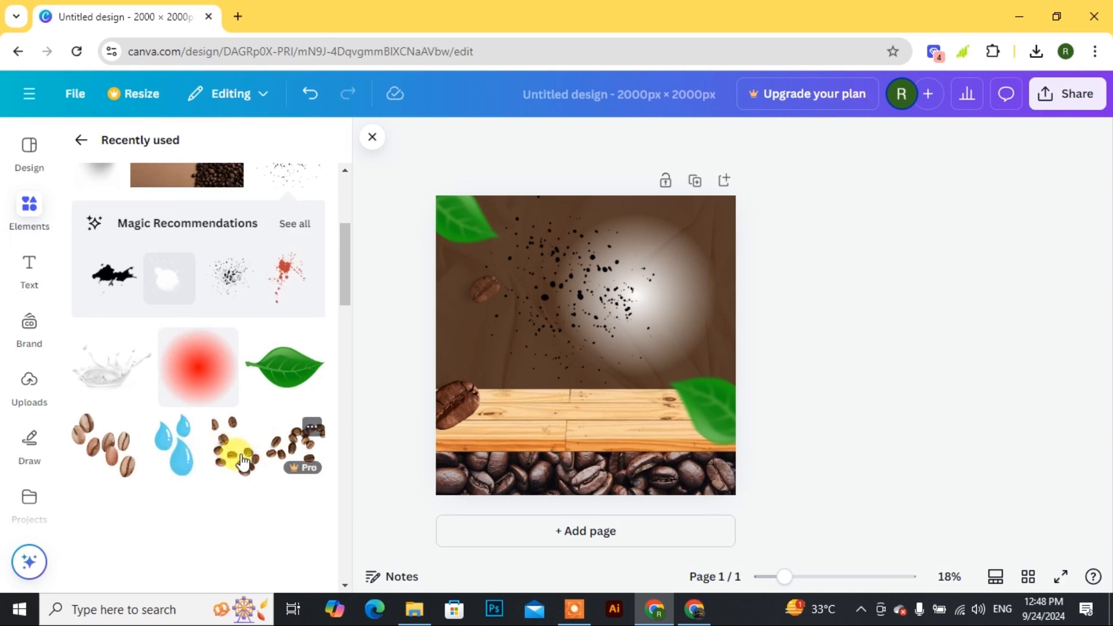
{"action": "left_click", "coordinate": [162, 442]}
{"action": "left_click_drag", "start_coordinate": [706, 461], "coordinate": [545, 307]}
{"action": "left_click_drag", "start_coordinate": [499, 335], "coordinate": [442, 308]}
{"action": "left_click_drag", "start_coordinate": [504, 268], "coordinate": [533, 406]}
{"action": "left_click", "coordinate": [858, 315]}
{"action": "left_click_drag", "start_coordinate": [477, 439], "coordinate": [558, 444]}
{"action": "left_click_drag", "start_coordinate": [548, 400], "coordinate": [543, 367]}
{"action": "left_click", "coordinate": [535, 367]}
- Slightly reduce the opacity of the light brown coffee bean cluster
{"action": "left_click", "coordinate": [507, 349]}
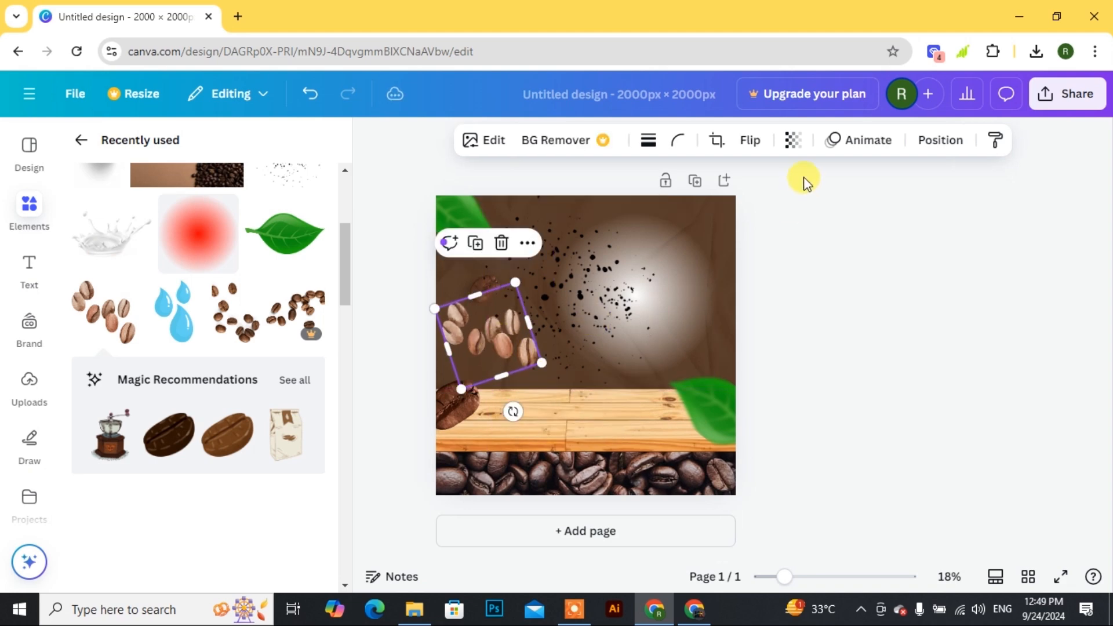
{"action": "left_click", "coordinate": [793, 140]}
{"action": "left_click_drag", "start_coordinate": [802, 207], "coordinate": [795, 209]}
{"action": "left_click", "coordinate": [809, 334]}
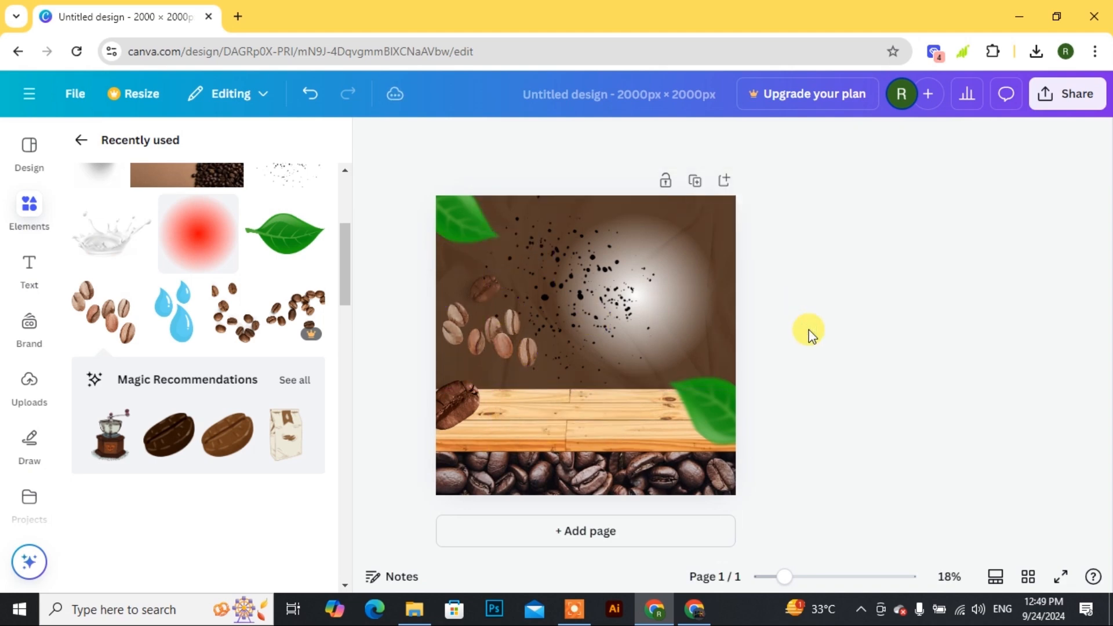
- Add the uploaded image of the single coffee cup to the design and crop its empty left and right sides
{"action": "scroll", "coordinate": [241, 404], "scroll_direction": "up", "scroll_amount": 5}
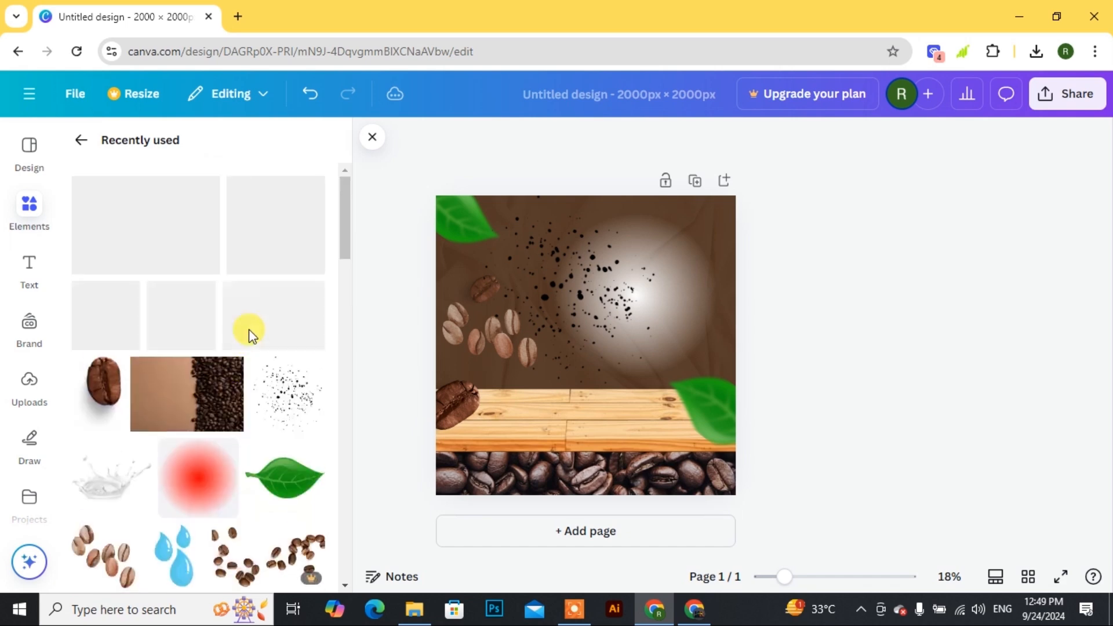
{"action": "scroll", "coordinate": [210, 347], "scroll_direction": "down", "scroll_amount": 3}
{"action": "left_click", "coordinate": [30, 400]}
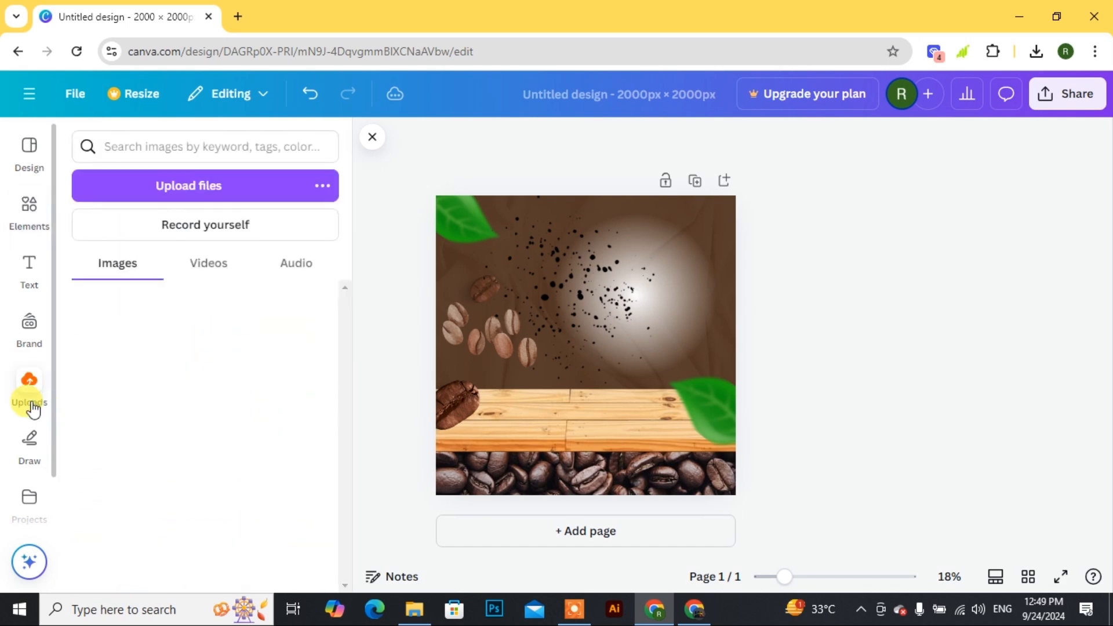
{"action": "left_click", "coordinate": [250, 339]}
{"action": "left_click_drag", "start_coordinate": [670, 348], "coordinate": [627, 348]}
{"action": "left_click_drag", "start_coordinate": [498, 346], "coordinate": [553, 347]}
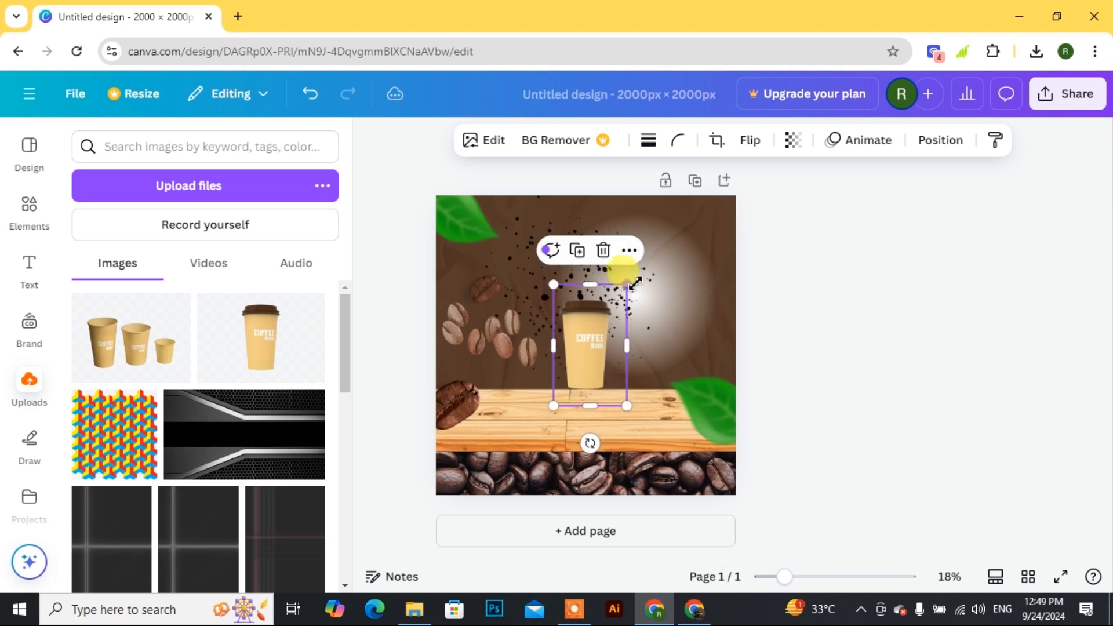
- Enlarge the coffee cup and stand it on the wood planks in front of the white glow, filling the right half
{"action": "left_click_drag", "start_coordinate": [626, 285], "coordinate": [670, 230]}
{"action": "left_click_drag", "start_coordinate": [592, 225], "coordinate": [609, 187]}
{"action": "left_click_drag", "start_coordinate": [574, 331], "coordinate": [634, 331]}
{"action": "left_click_drag", "start_coordinate": [573, 188], "coordinate": [579, 197]}
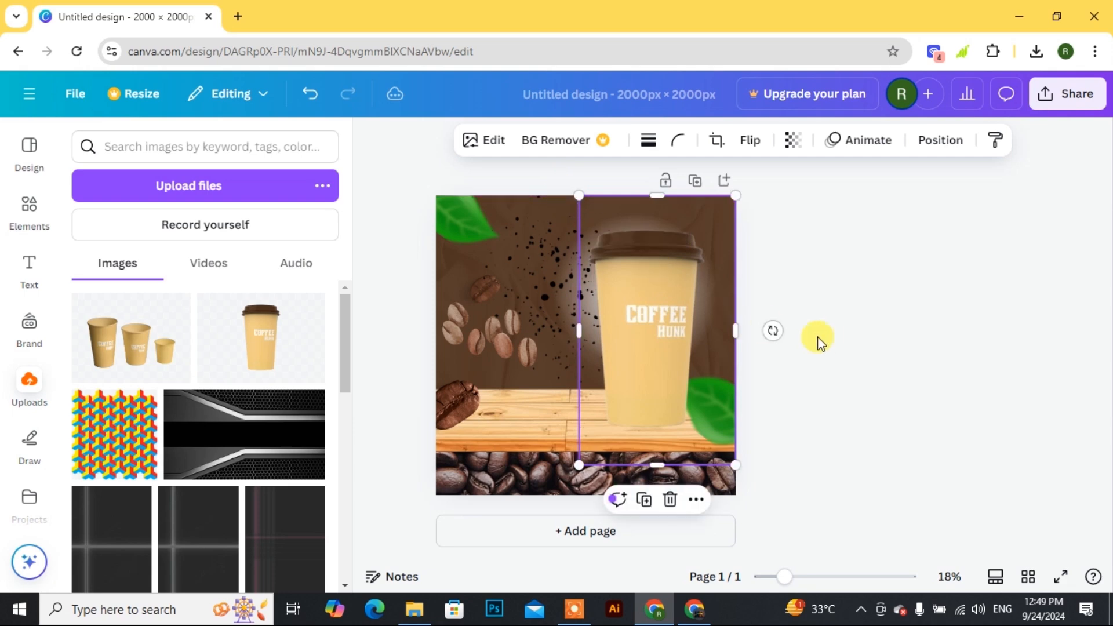
{"action": "left_click", "coordinate": [826, 338]}
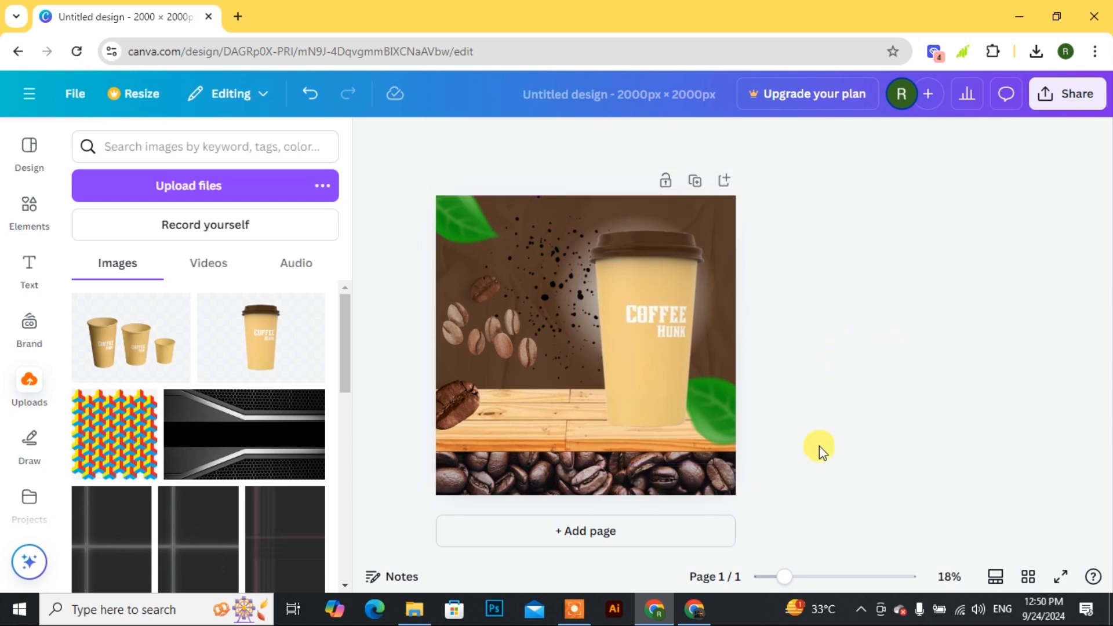
- Add a heading with the text "Coffee" to the design
{"action": "left_click", "coordinate": [28, 267]}
{"action": "left_click", "coordinate": [124, 361]}
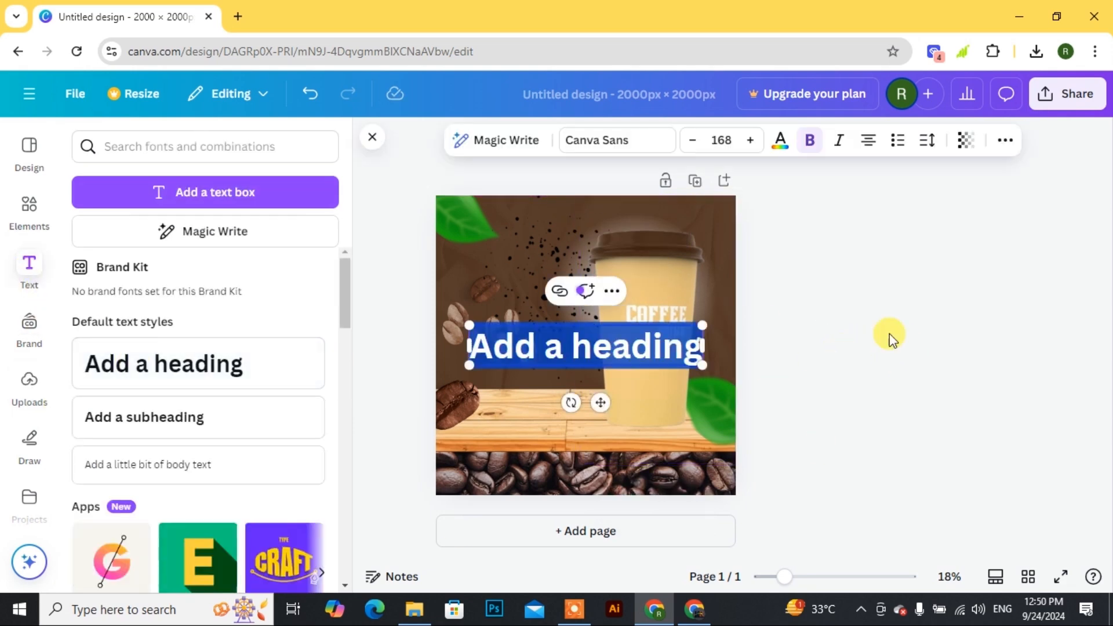
{"action": "type", "text": "Coff"}
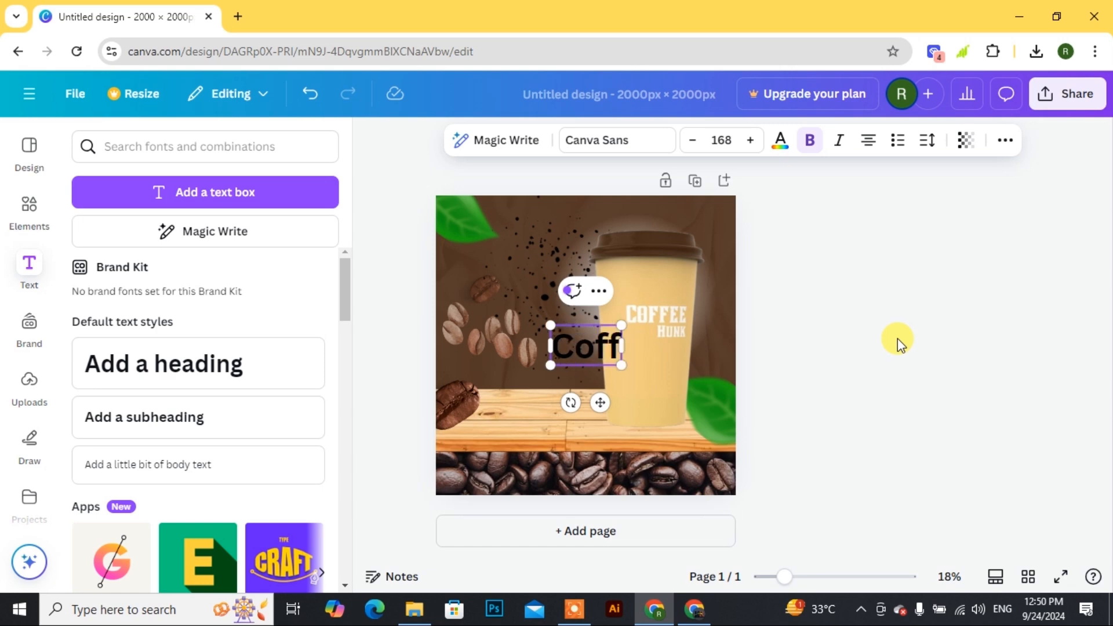
{"action": "type", "text": "ee"}
{"action": "scroll", "coordinate": [264, 436], "scroll_direction": "down", "scroll_amount": 5}
{"action": "scroll", "coordinate": [255, 431], "scroll_direction": "down", "scroll_amount": 5}
{"action": "scroll", "coordinate": [174, 336], "scroll_direction": "up", "scroll_amount": 10}
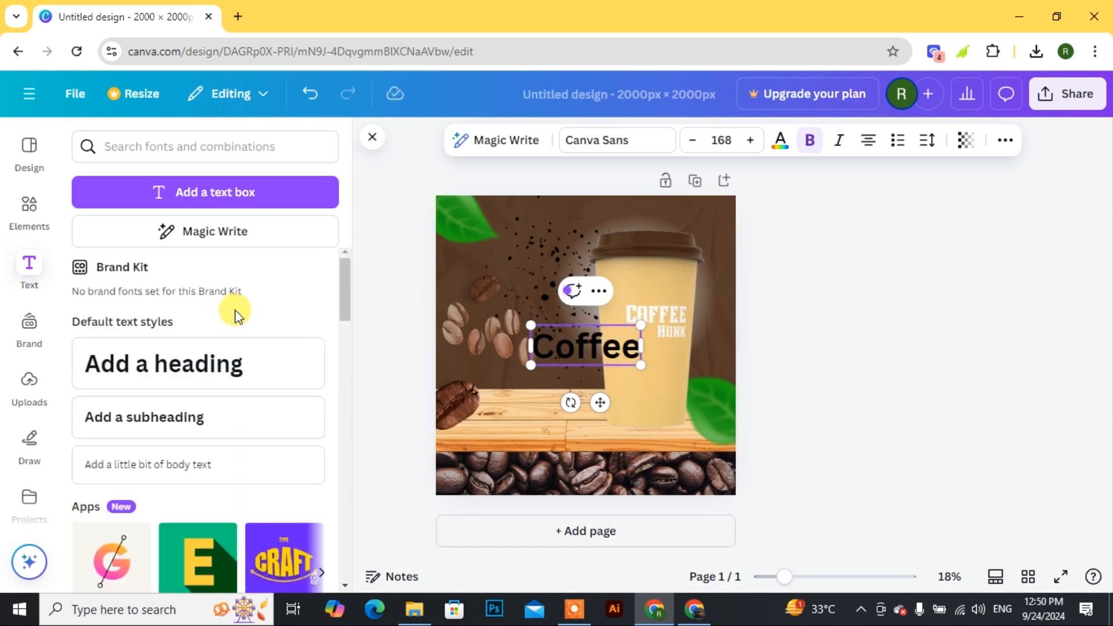
- Change the font of the "Coffee" heading to Bernier
{"action": "left_click", "coordinate": [604, 140]}
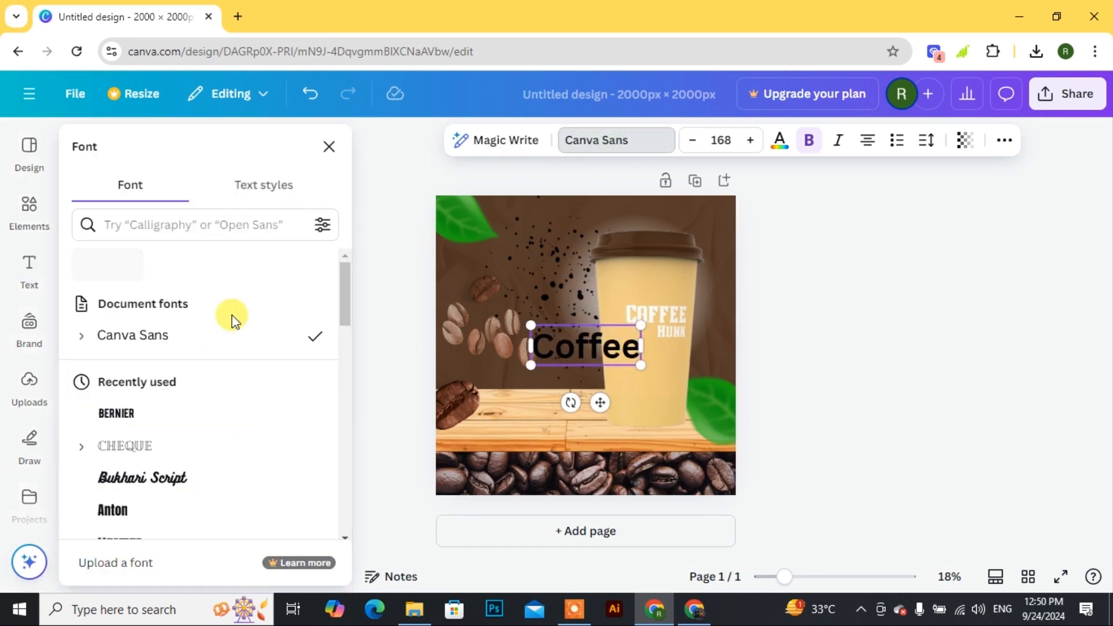
{"action": "left_click", "coordinate": [128, 413]}
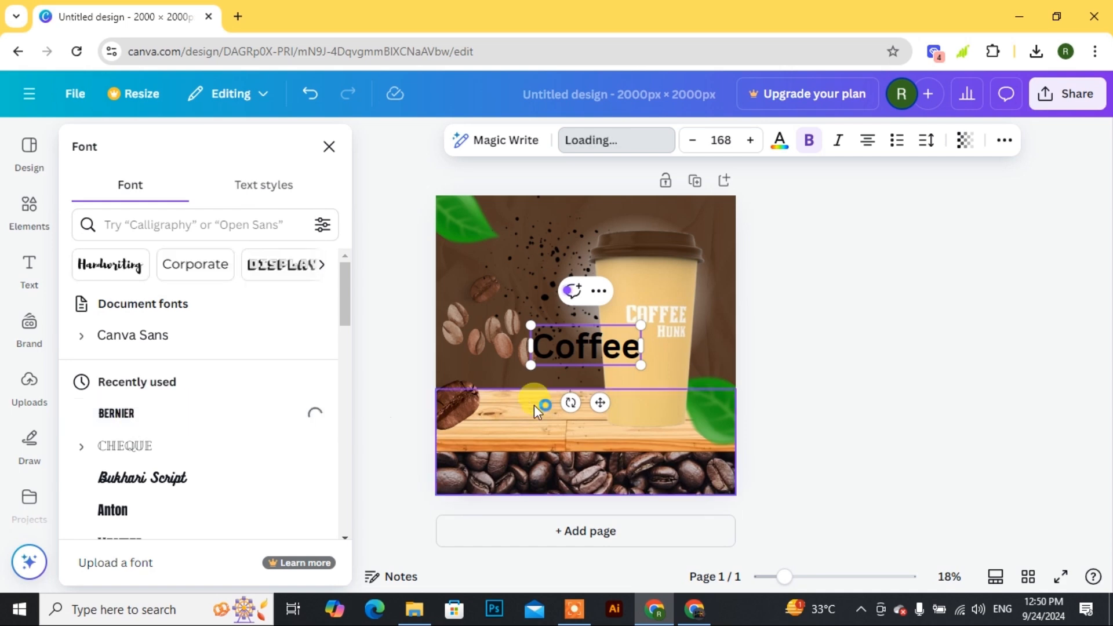
{"action": "left_click", "coordinate": [878, 340]}
{"action": "left_click", "coordinate": [797, 339]}
- Place the "Coffee" heading above the light brown beans, left of the cup, and colour it white
{"action": "left_click_drag", "start_coordinate": [605, 347], "coordinate": [537, 228]}
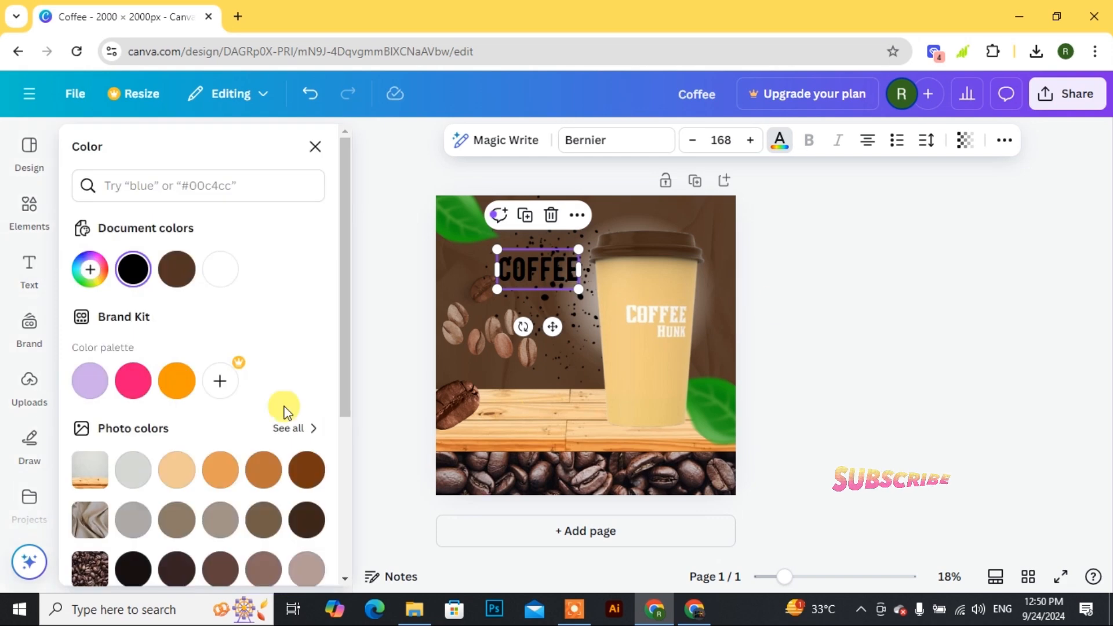
{"action": "left_click", "coordinate": [222, 274]}
{"action": "left_click", "coordinate": [812, 303]}
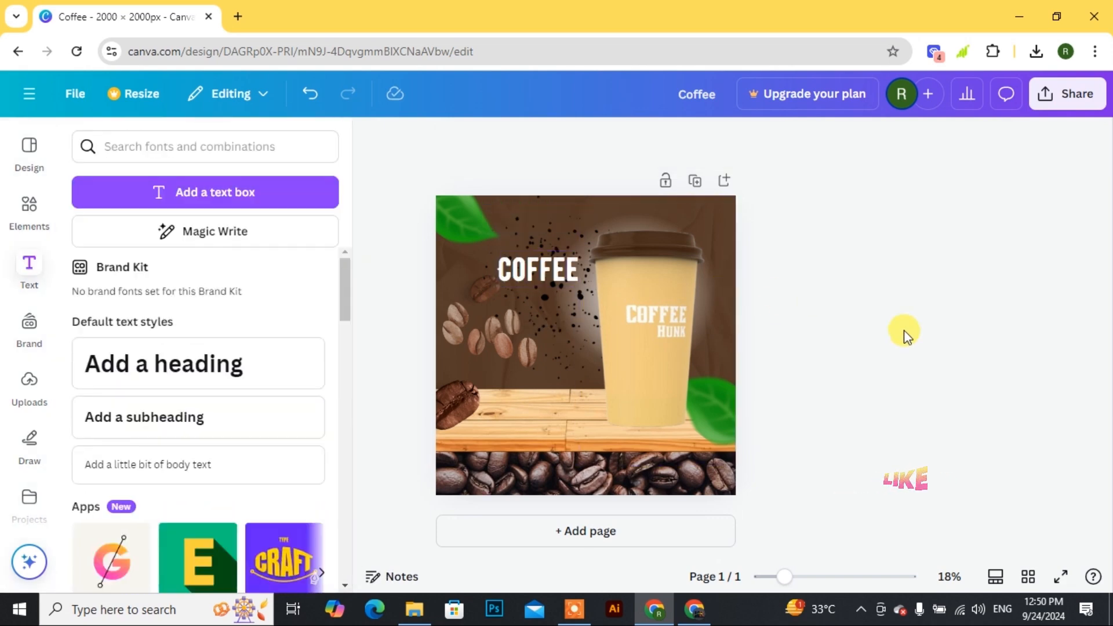
{"action": "left_click_drag", "start_coordinate": [543, 273], "coordinate": [529, 275]}
{"action": "left_click", "coordinate": [889, 321]}
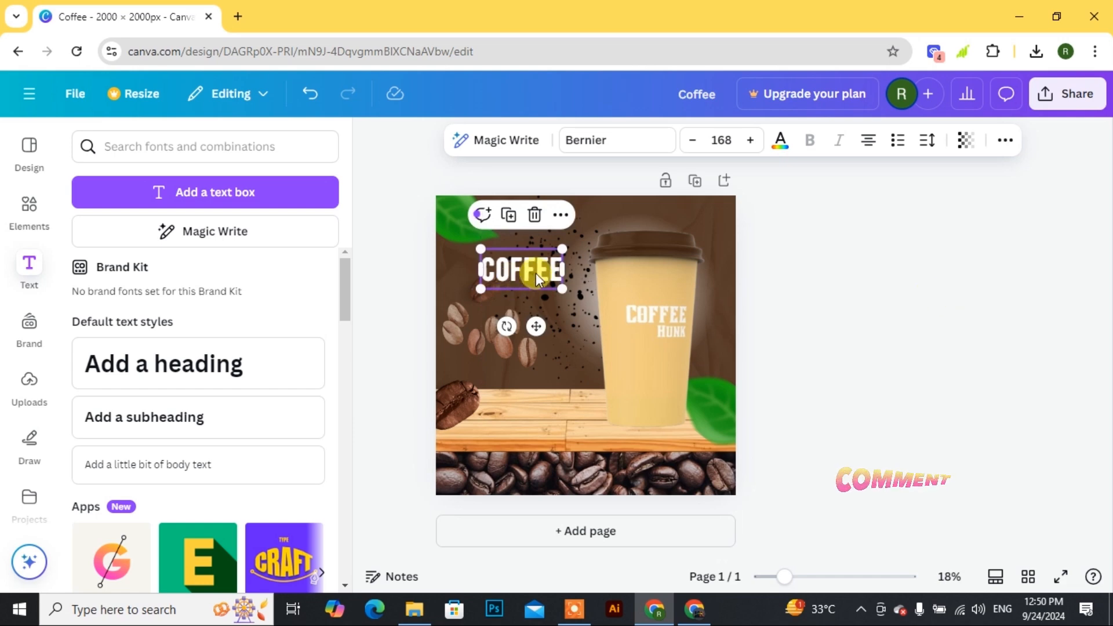
{"action": "left_click", "coordinate": [955, 342]}
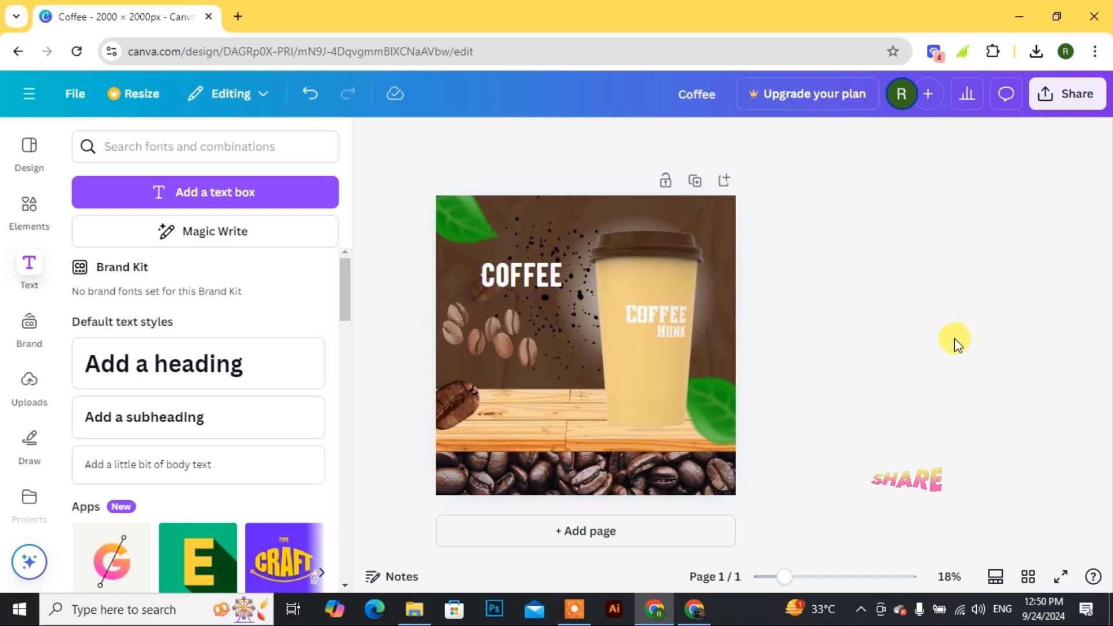
- Lower the "Coffee" heading slightly and add the subheading "Its Time For" directly above it
{"action": "left_click", "coordinate": [557, 283]}
{"action": "left_click", "coordinate": [131, 417]}
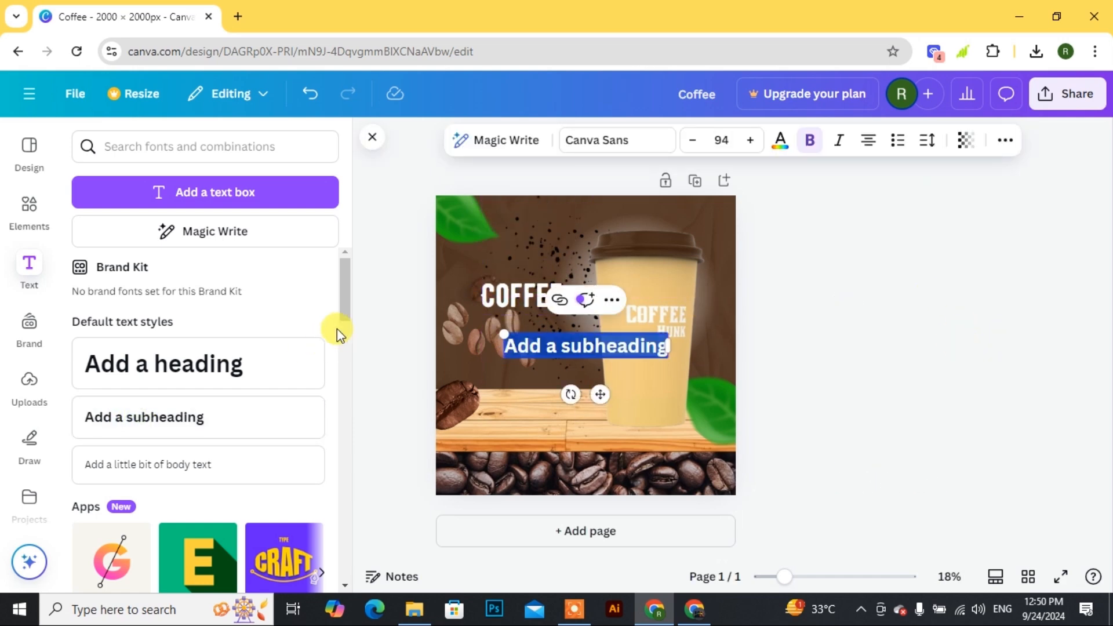
{"action": "key", "text": "BackSpace"}
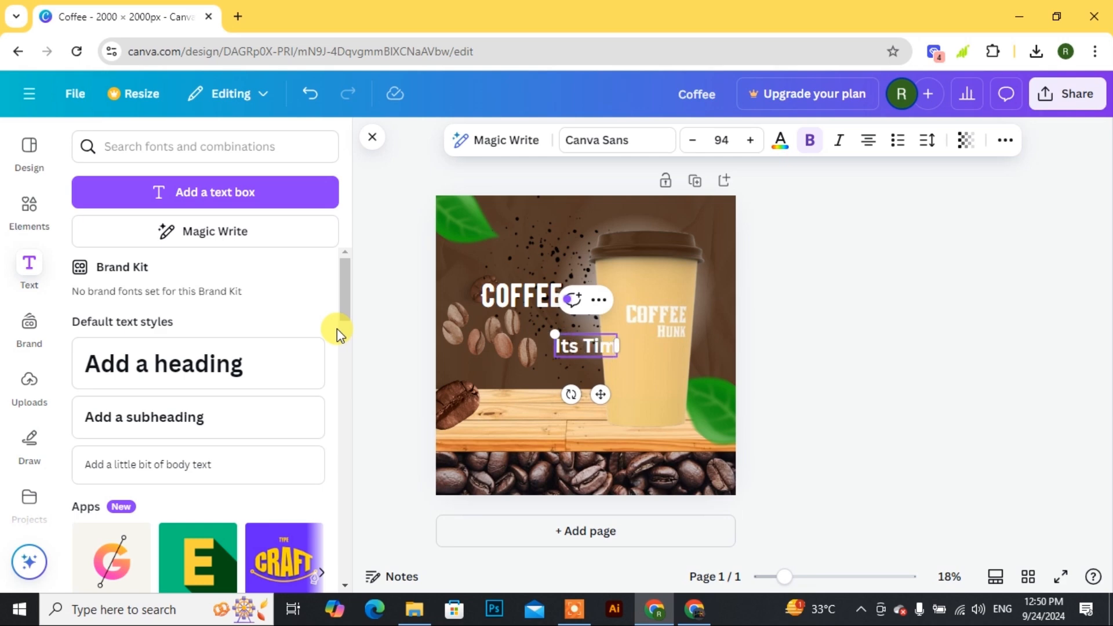
{"action": "type", "text": "Its Time For"}
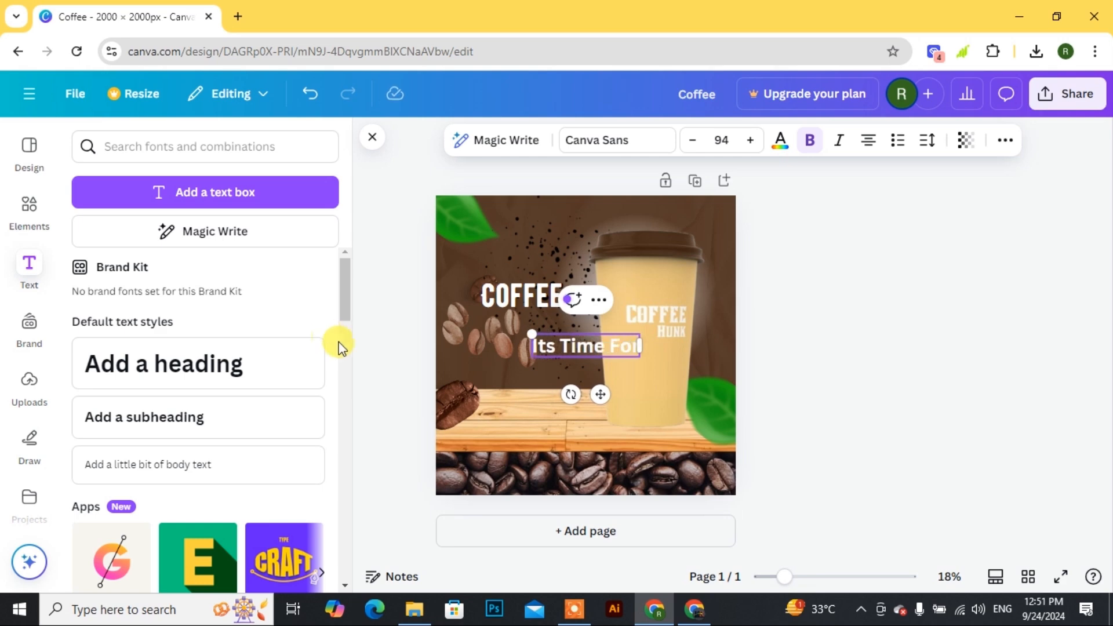
{"action": "left_click", "coordinate": [945, 335]}
{"action": "left_click_drag", "start_coordinate": [580, 348], "coordinate": [515, 265]}
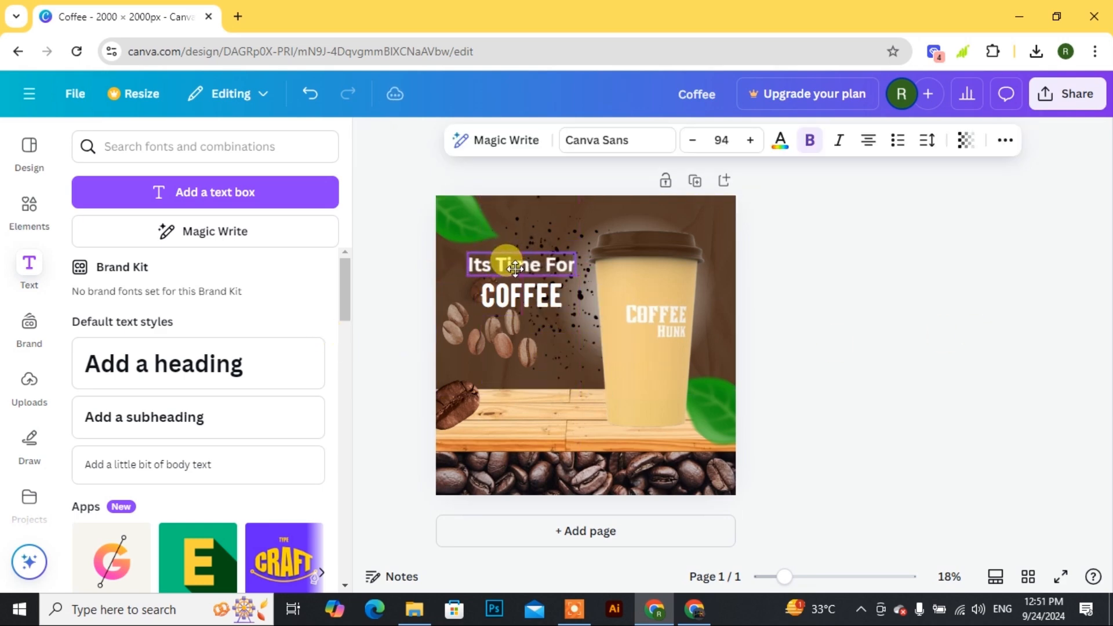
- Set the "Its Time For" text to the Bukhari Script font and colour it orange
{"action": "left_click", "coordinate": [613, 141]}
{"action": "scroll", "coordinate": [176, 400], "scroll_direction": "down", "scroll_amount": 2}
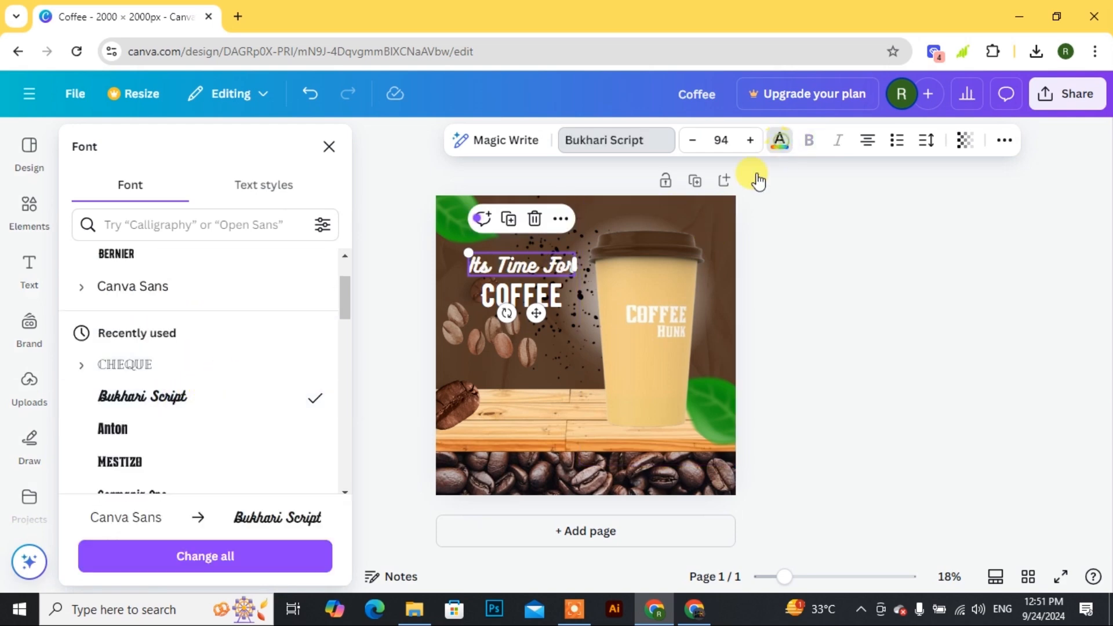
{"action": "left_click", "coordinate": [779, 139]}
{"action": "left_click", "coordinate": [177, 380]}
{"action": "left_click", "coordinate": [897, 310]}
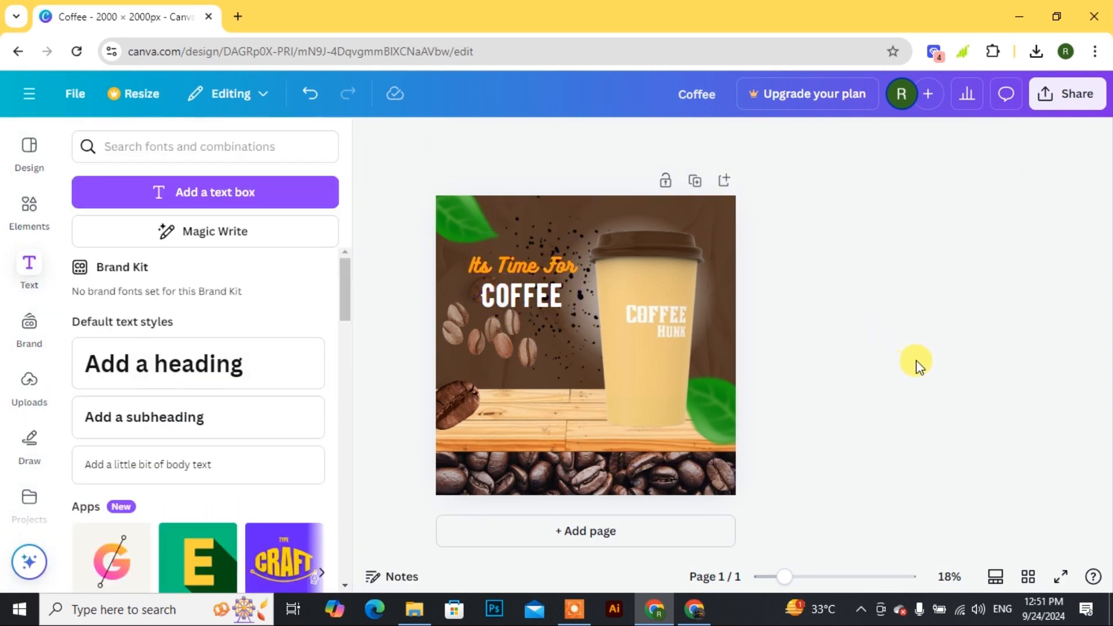
- Add a subheading with the text "Iced Coffee" and place it below the "Coffee" heading
{"action": "left_click", "coordinate": [224, 425]}
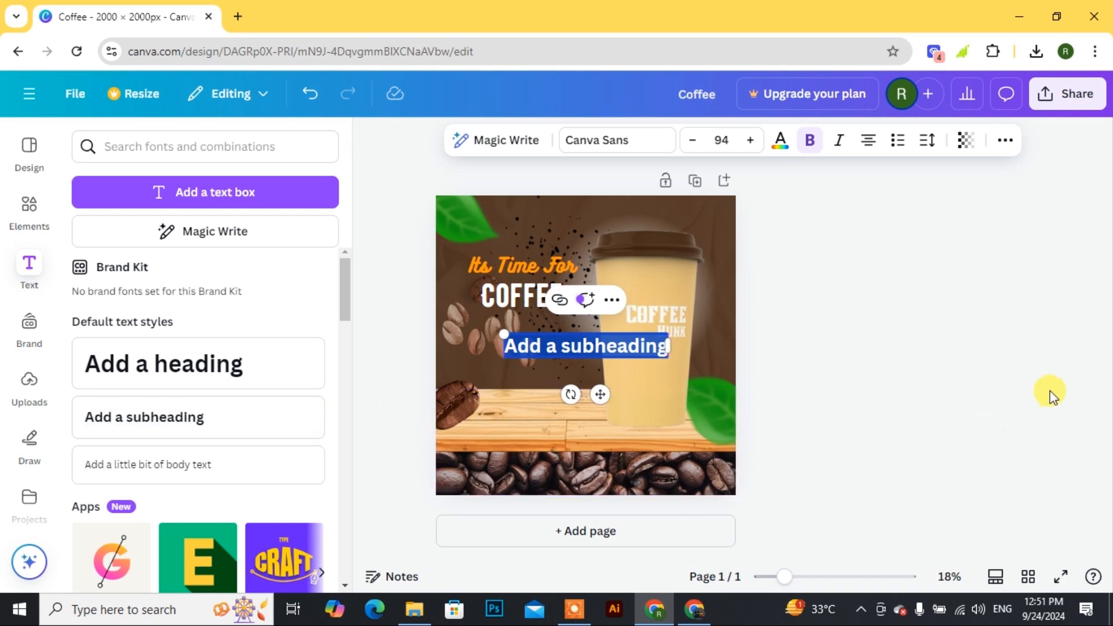
{"action": "key", "text": "BackSpace"}
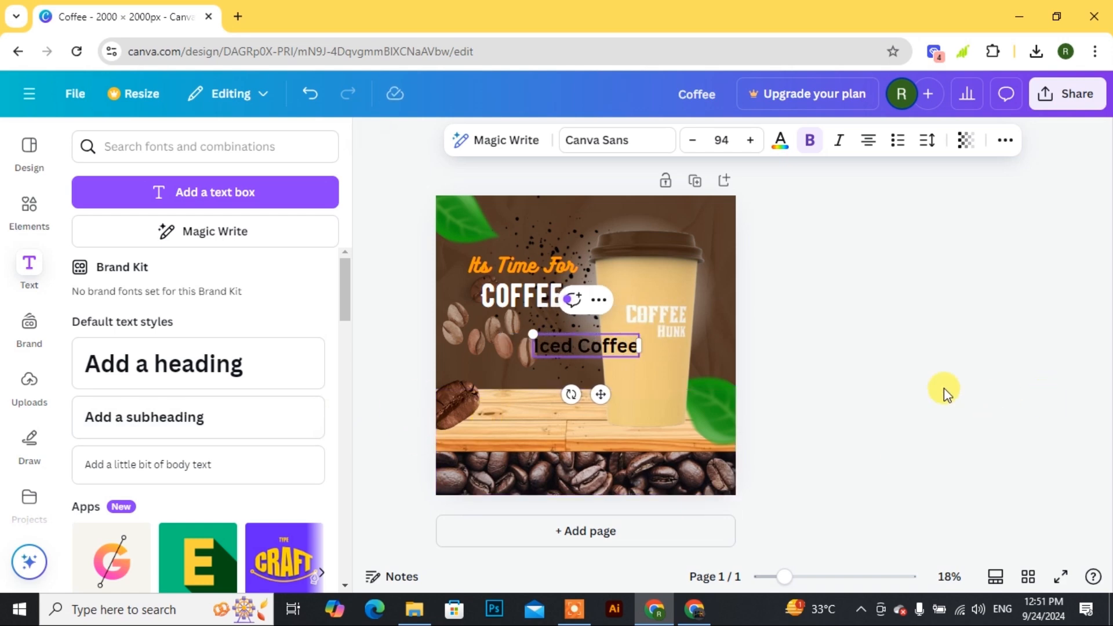
{"action": "left_click", "coordinate": [834, 347]}
{"action": "left_click_drag", "start_coordinate": [577, 346], "coordinate": [535, 335]}
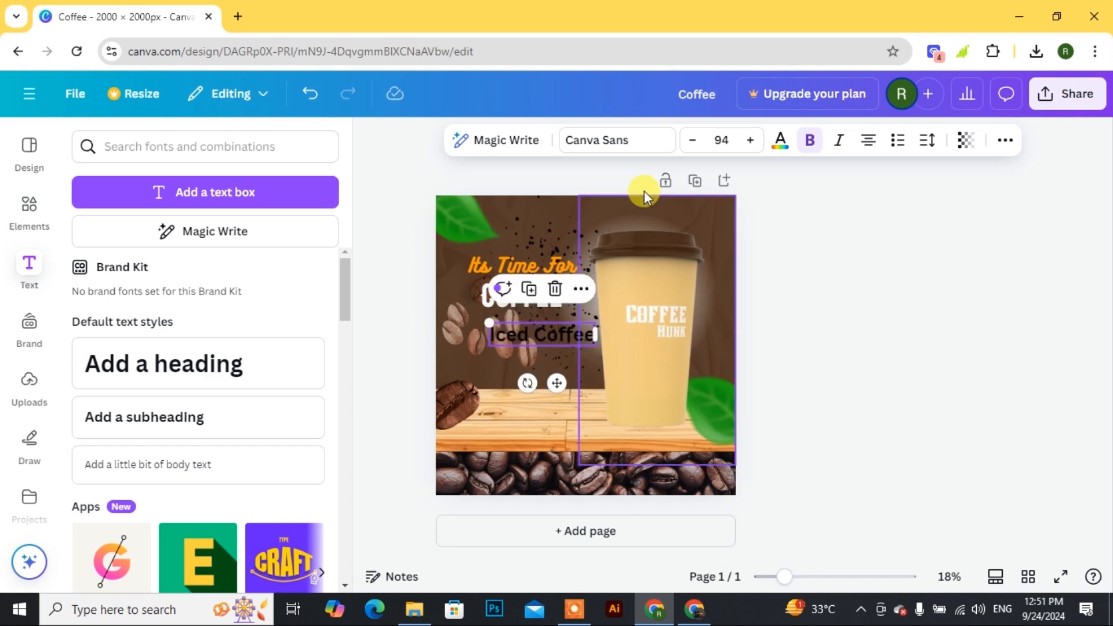
- Set the "Iced Coffee" text to the Anton font and move it slightly lower
{"action": "left_click", "coordinate": [648, 150]}
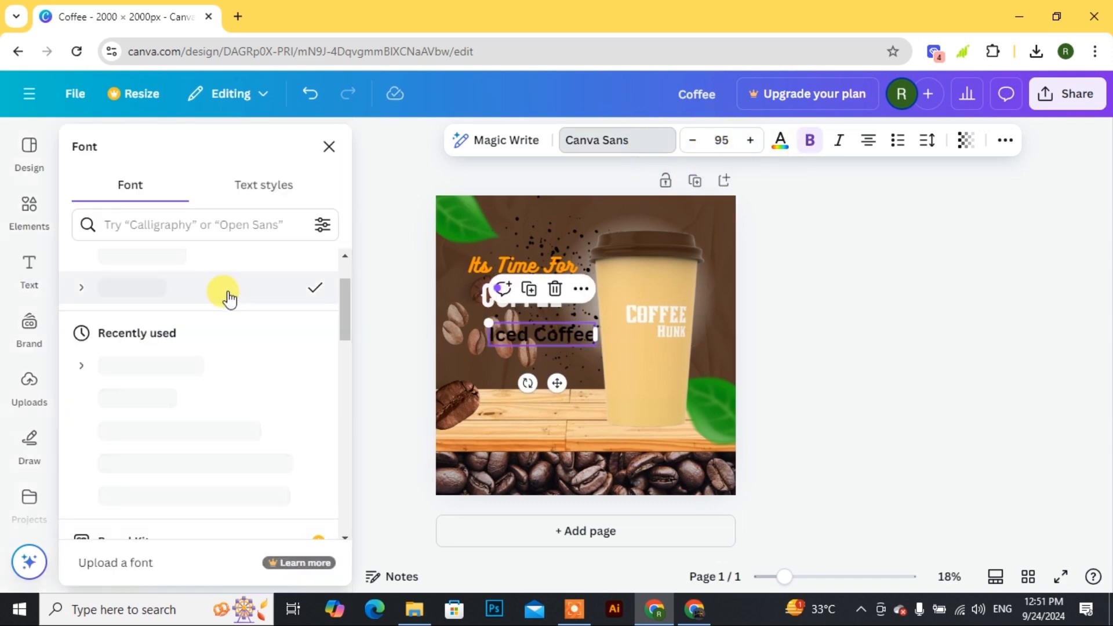
{"action": "left_click", "coordinate": [124, 430]}
{"action": "left_click", "coordinate": [971, 300]}
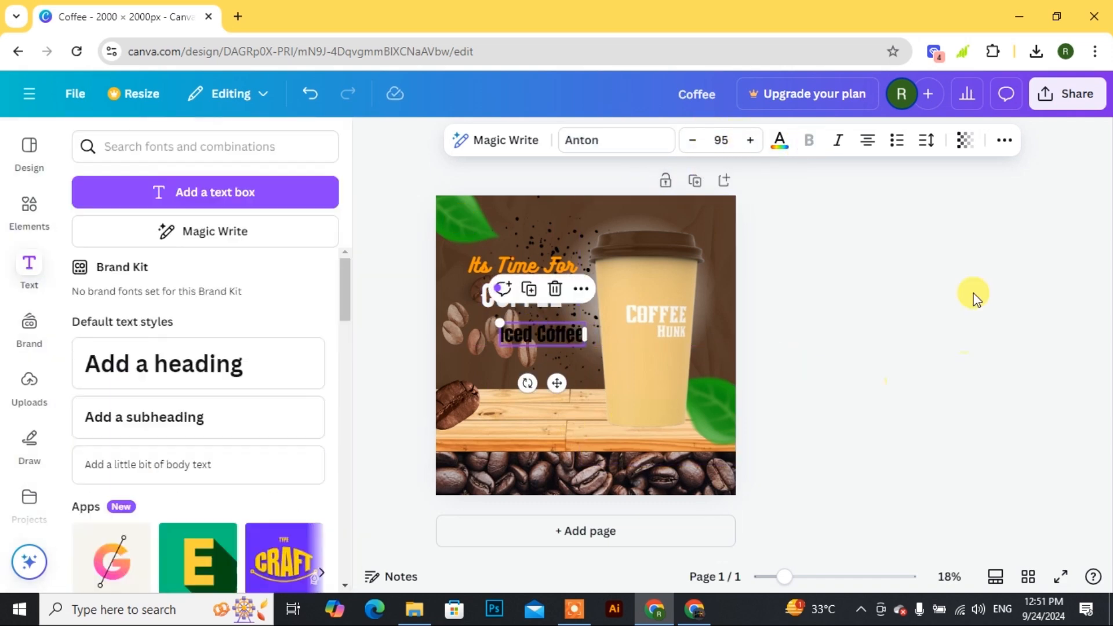
{"action": "mouse_move", "coordinate": [560, 336]}
{"action": "left_mouse_down"}
{"action": "mouse_move", "coordinate": [572, 332]}
{"action": "mouse_move", "coordinate": [566, 347]}
{"action": "left_mouse_up"}
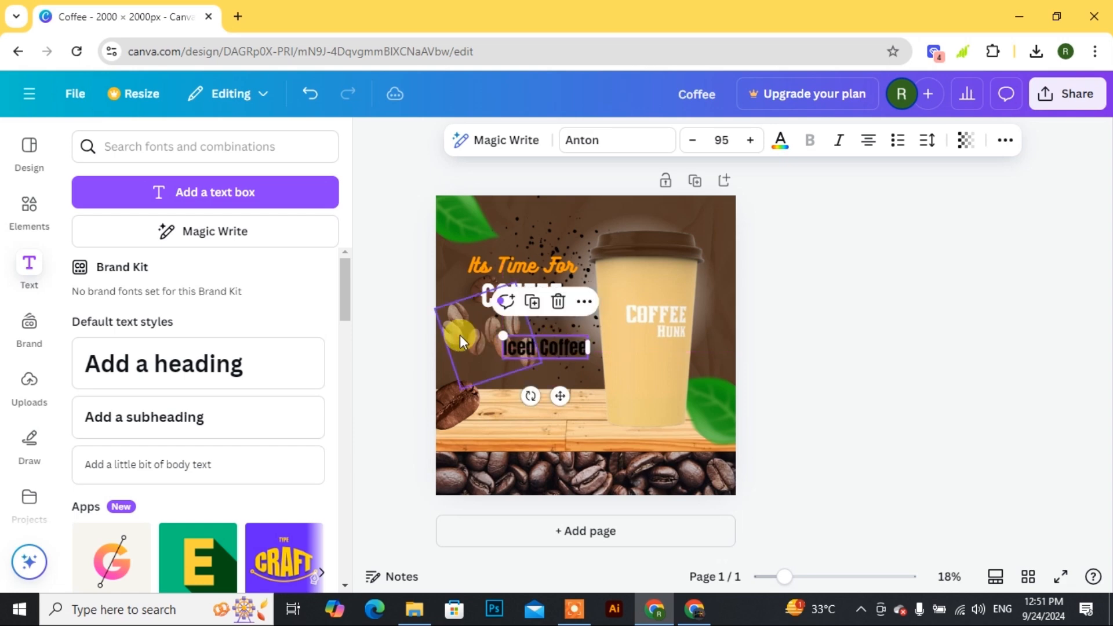
- Fade the light brown coffee bean cluster to a transparency value of about 24
{"action": "left_click", "coordinate": [470, 333]}
{"action": "left_click", "coordinate": [793, 139]}
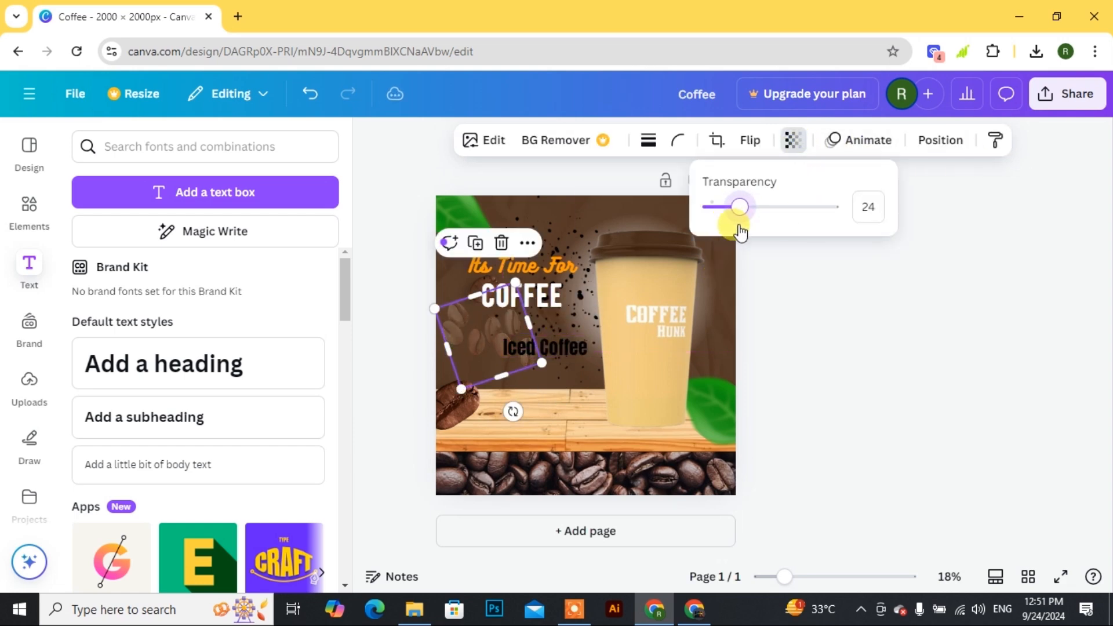
{"action": "left_click", "coordinate": [840, 287]}
- Move the "Iced Coffee" text closer to the wood planks and colour it white
{"action": "mouse_move", "coordinate": [551, 349]}
{"action": "left_mouse_down"}
{"action": "mouse_move", "coordinate": [548, 340]}
{"action": "mouse_move", "coordinate": [551, 362]}
{"action": "left_mouse_up"}
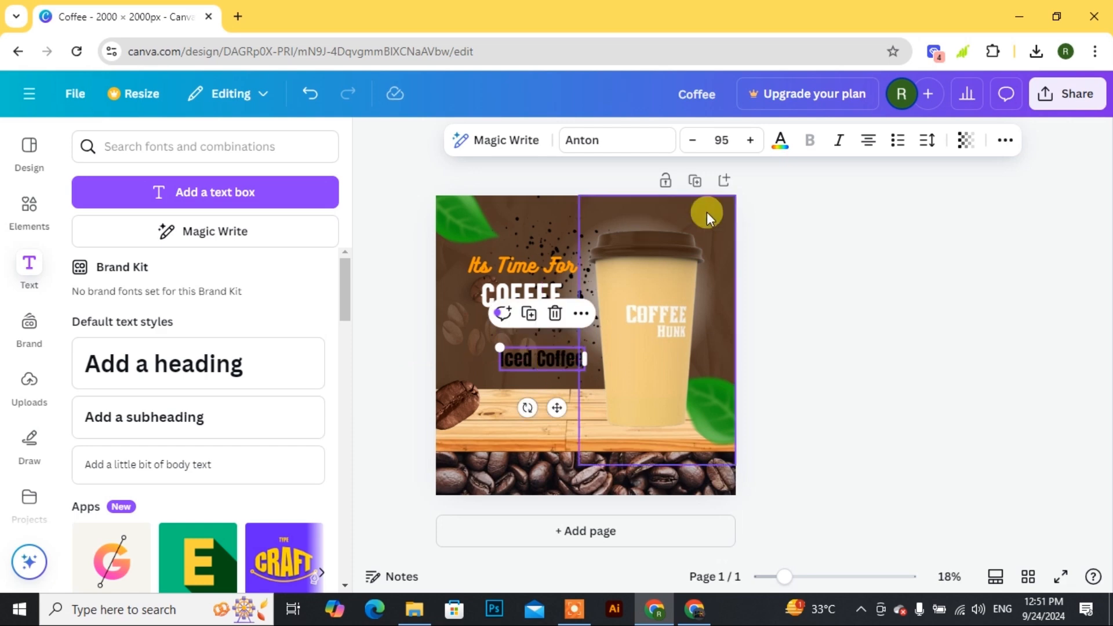
{"action": "left_click", "coordinate": [781, 151]}
{"action": "left_click", "coordinate": [263, 268]}
{"action": "left_click", "coordinate": [864, 380]}
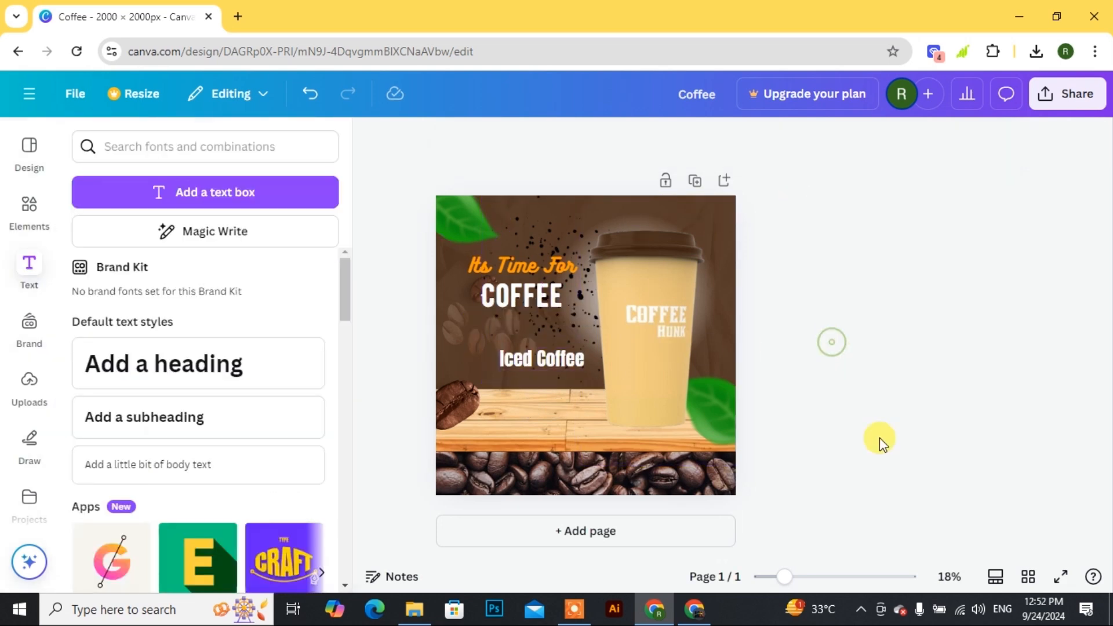
- Duplicate the "Iced Coffee" text and change the copy below it to "With Milk"
{"action": "left_click", "coordinate": [547, 362]}
{"action": "key", "text": "ctrl+d"}
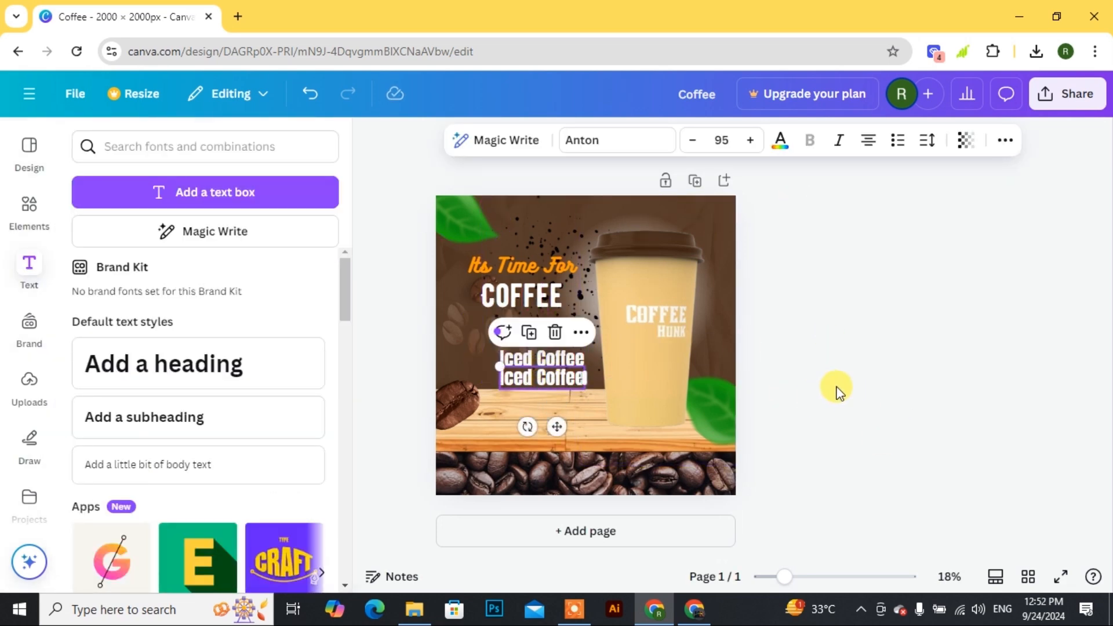
{"action": "double_click", "coordinate": [557, 377]}
{"action": "type", "text": "Wi"}
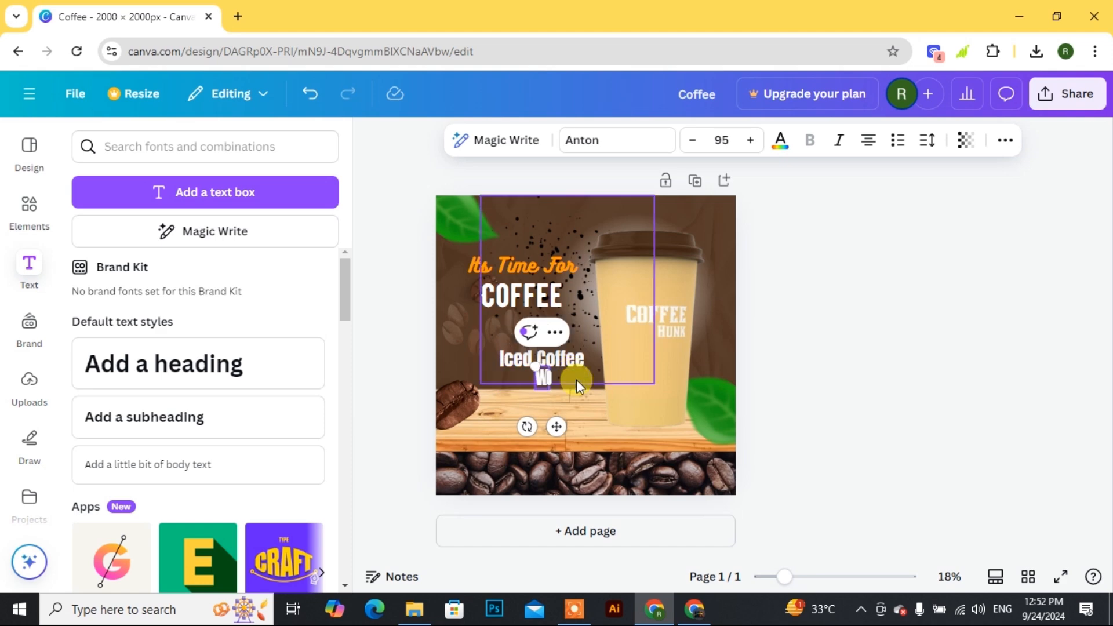
{"action": "type", "text": "th Milk"}
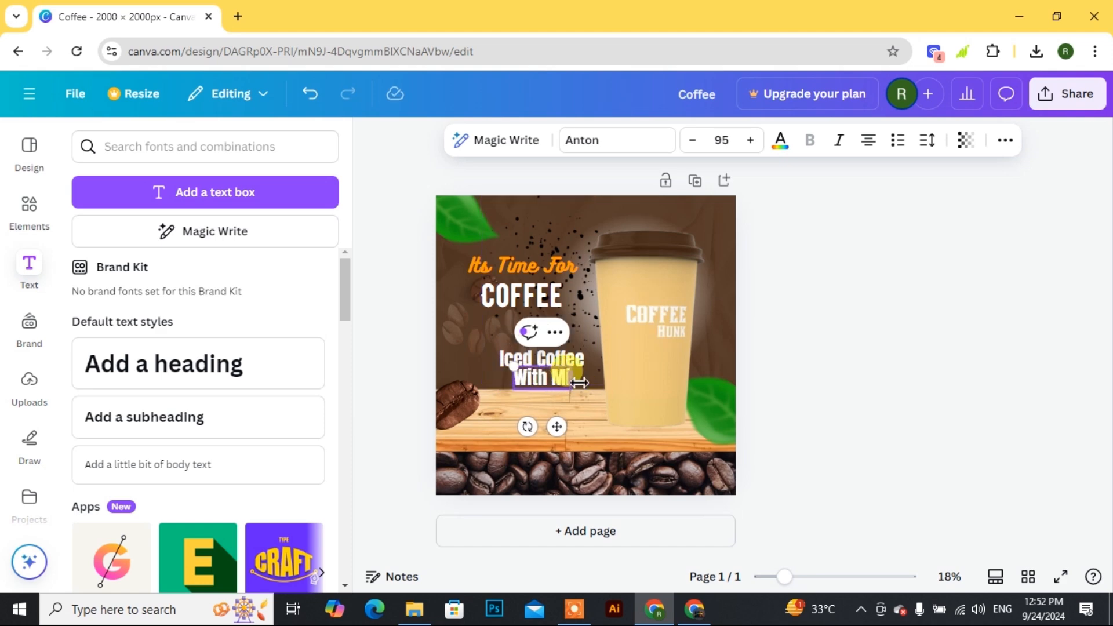
{"action": "left_click", "coordinate": [826, 388]}
- Arrange "Iced Coffee" and "With Milk" as two close lines just above the wood planks, beside the cup
{"action": "left_click_drag", "start_coordinate": [543, 375], "coordinate": [543, 381]}
{"action": "left_click_drag", "start_coordinate": [544, 359], "coordinate": [591, 387]}
{"action": "left_click", "coordinate": [551, 387]}
{"action": "left_click", "coordinate": [873, 371]}
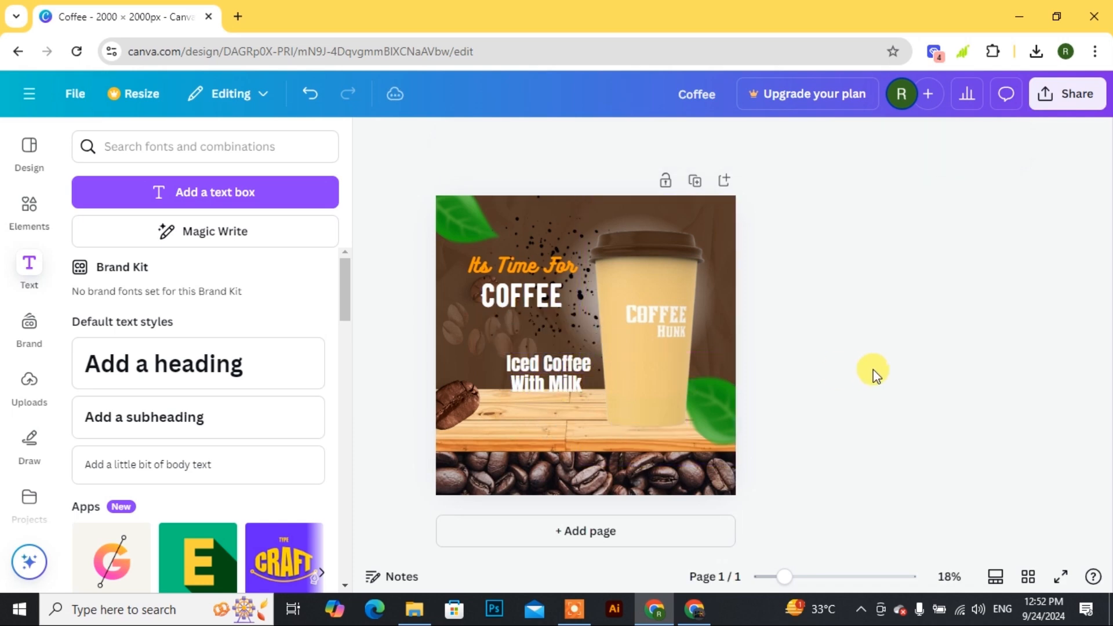
- Move the "Its Time For" and "Coffee" texts up towards the top-left leaf, keeping them stacked
{"action": "left_click_drag", "start_coordinate": [525, 265], "coordinate": [525, 232]}
{"action": "left_click_drag", "start_coordinate": [521, 296], "coordinate": [521, 262]}
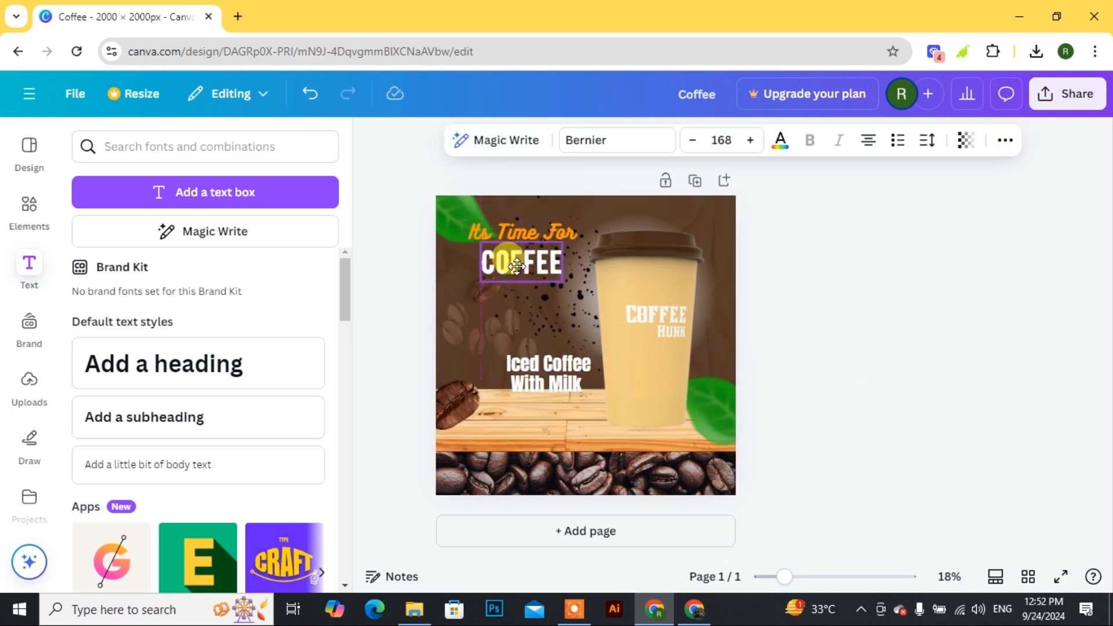
{"action": "left_click", "coordinate": [823, 359]}
- Add the recently used red starburst badge as a small element just below the "Coffee" text
{"action": "left_click", "coordinate": [30, 214]}
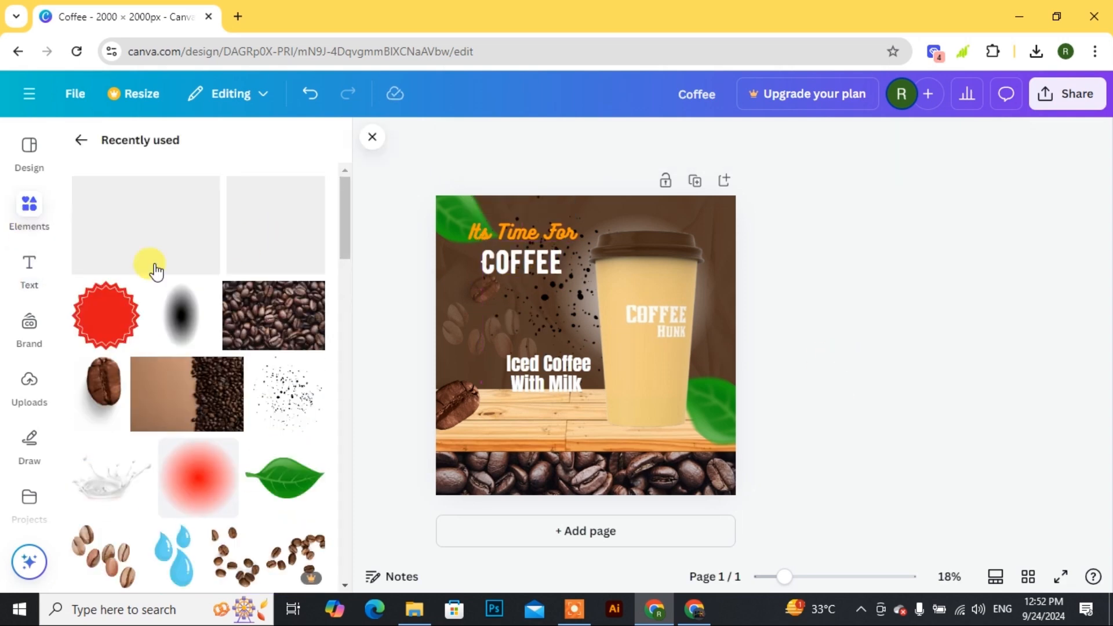
{"action": "left_click", "coordinate": [105, 316]}
{"action": "left_click_drag", "start_coordinate": [652, 408], "coordinate": [521, 299]}
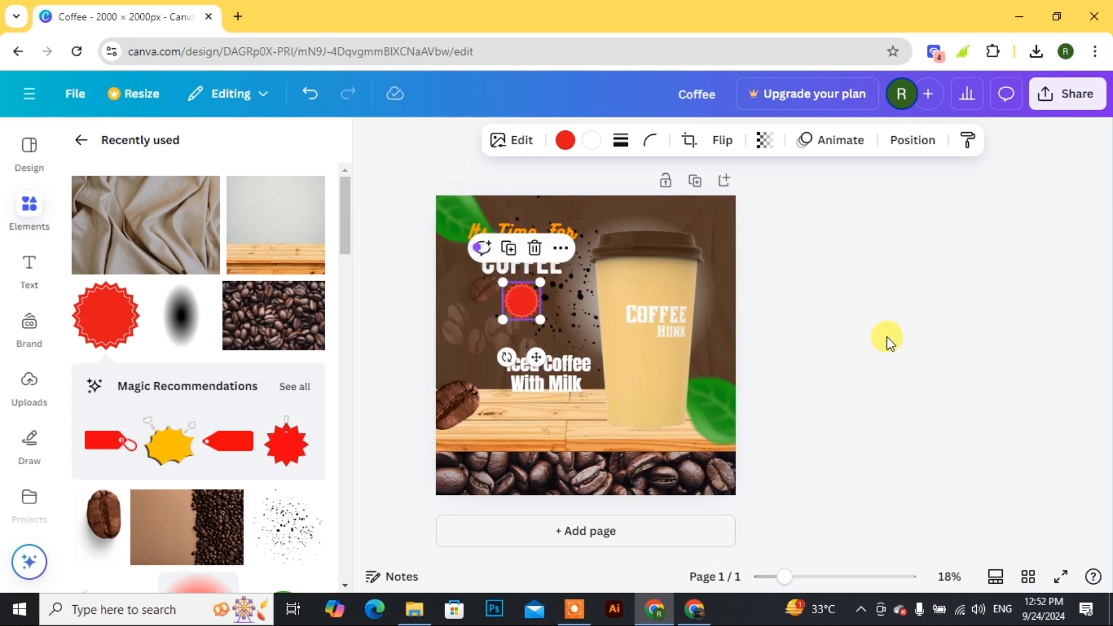
{"action": "left_click", "coordinate": [889, 343]}
- Recolour the starburst badge light peach from the photo colours and enlarge it slightly
{"action": "left_click", "coordinate": [517, 286]}
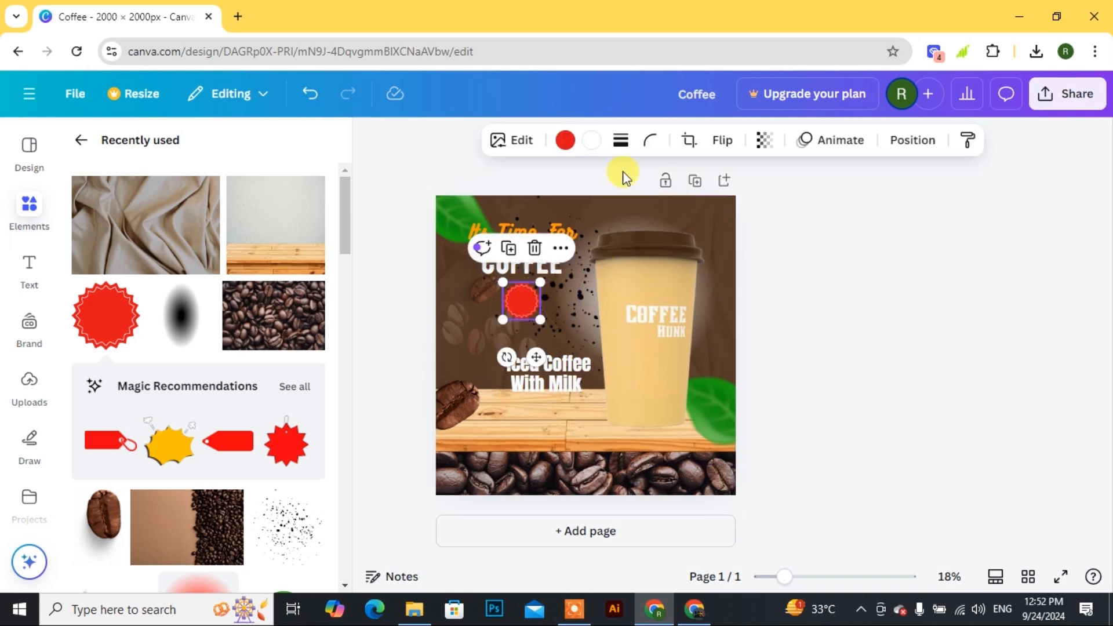
{"action": "left_click", "coordinate": [564, 140]}
{"action": "left_click", "coordinate": [306, 468]}
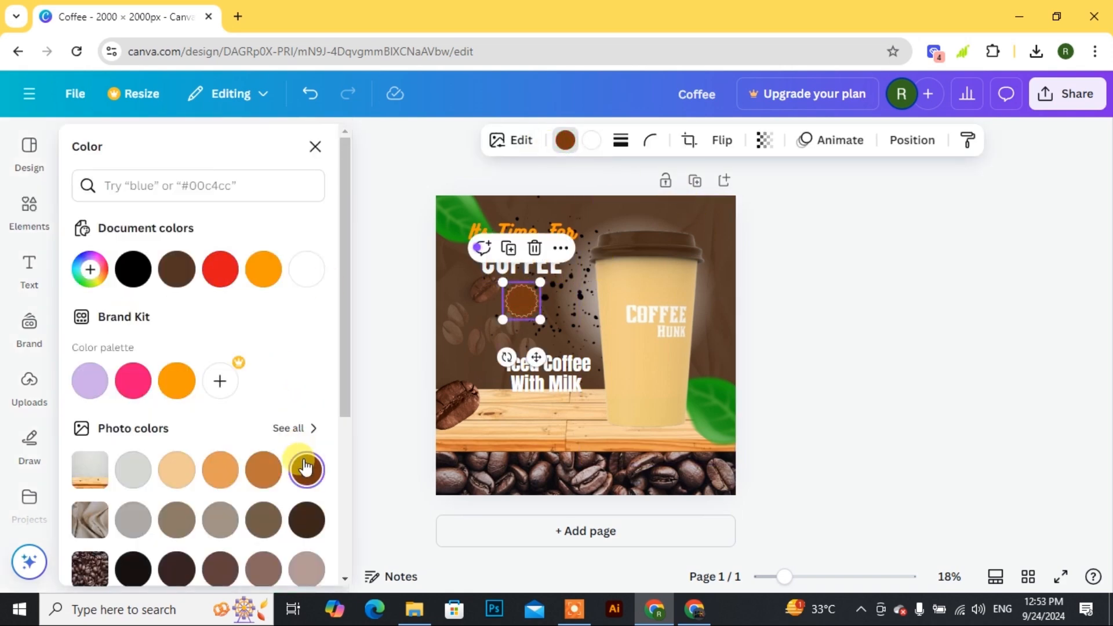
{"action": "left_click", "coordinate": [173, 472]}
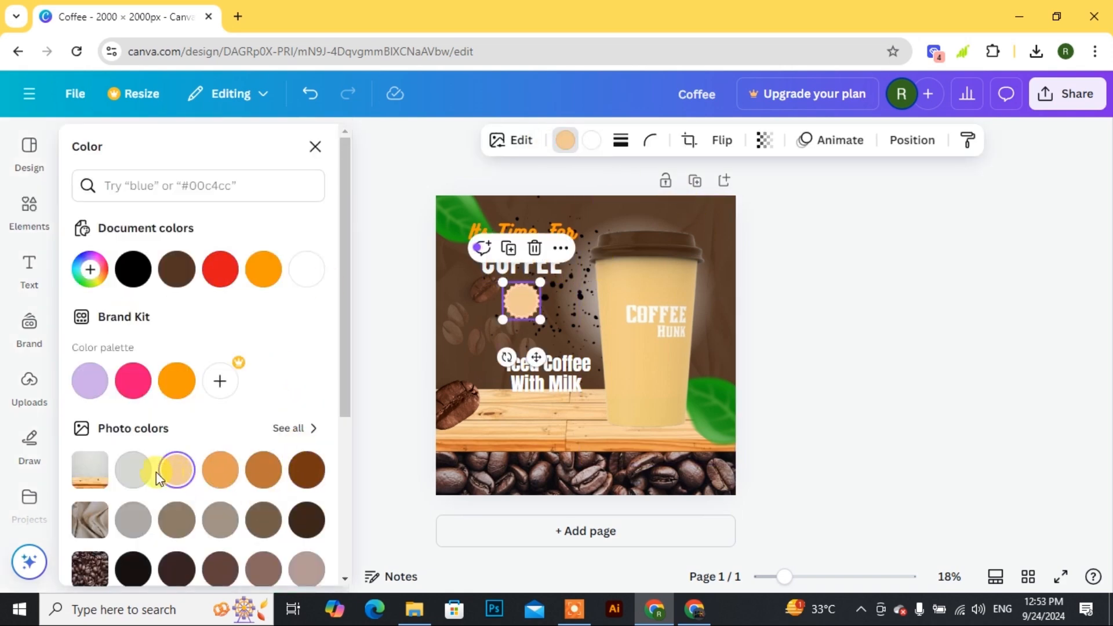
{"action": "left_click", "coordinate": [852, 352]}
{"action": "left_click", "coordinate": [520, 302]}
{"action": "left_click_drag", "start_coordinate": [540, 319], "coordinate": [554, 332]}
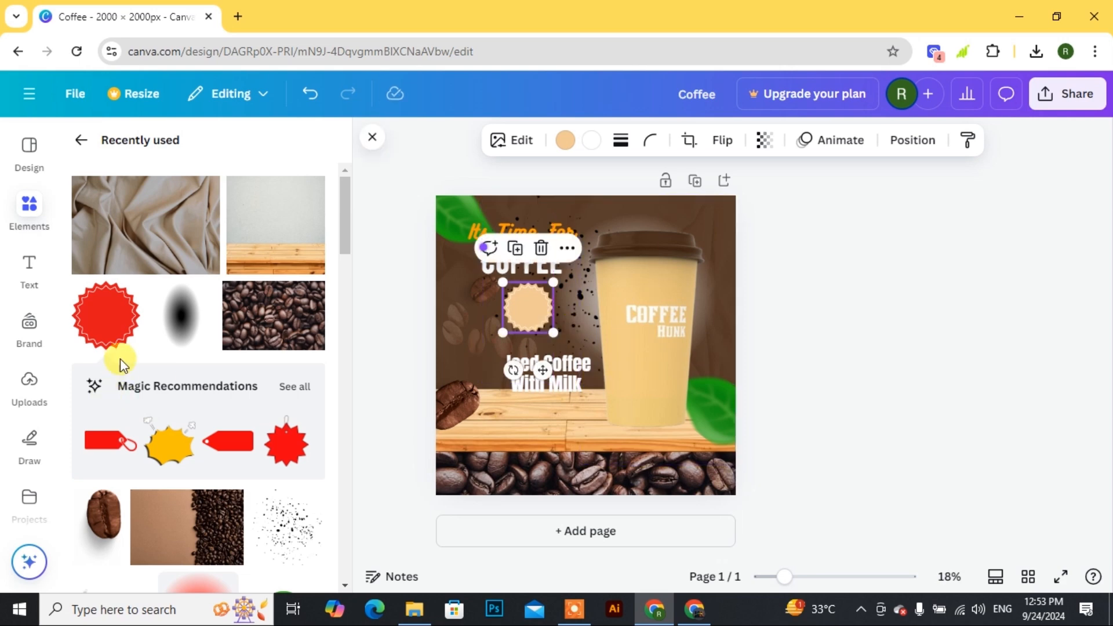
- Add a "$20" heading, reduce its font size to 122 and centre it on the starburst badge
{"action": "left_click", "coordinate": [14, 270]}
{"action": "left_click", "coordinate": [172, 377]}
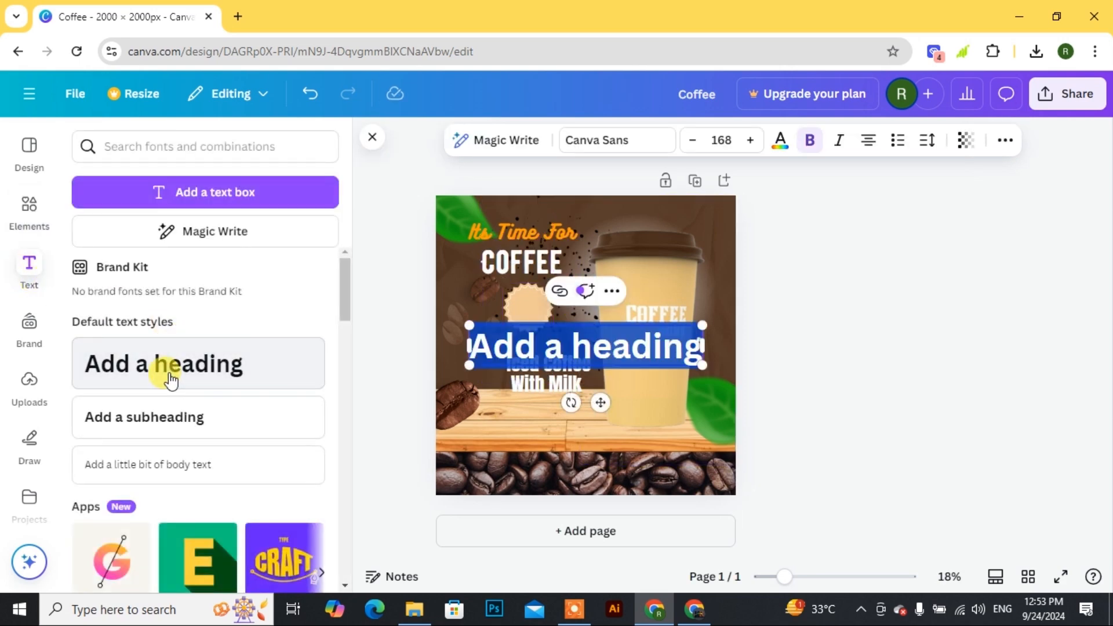
{"action": "type", "text": "$20"}
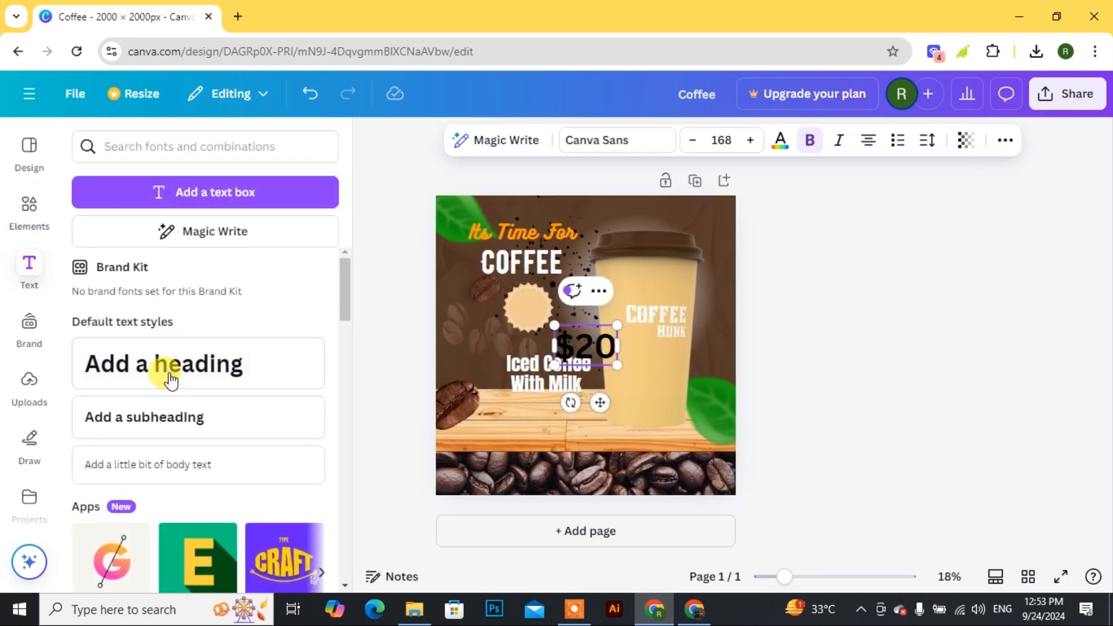
{"action": "left_click", "coordinate": [696, 141]}
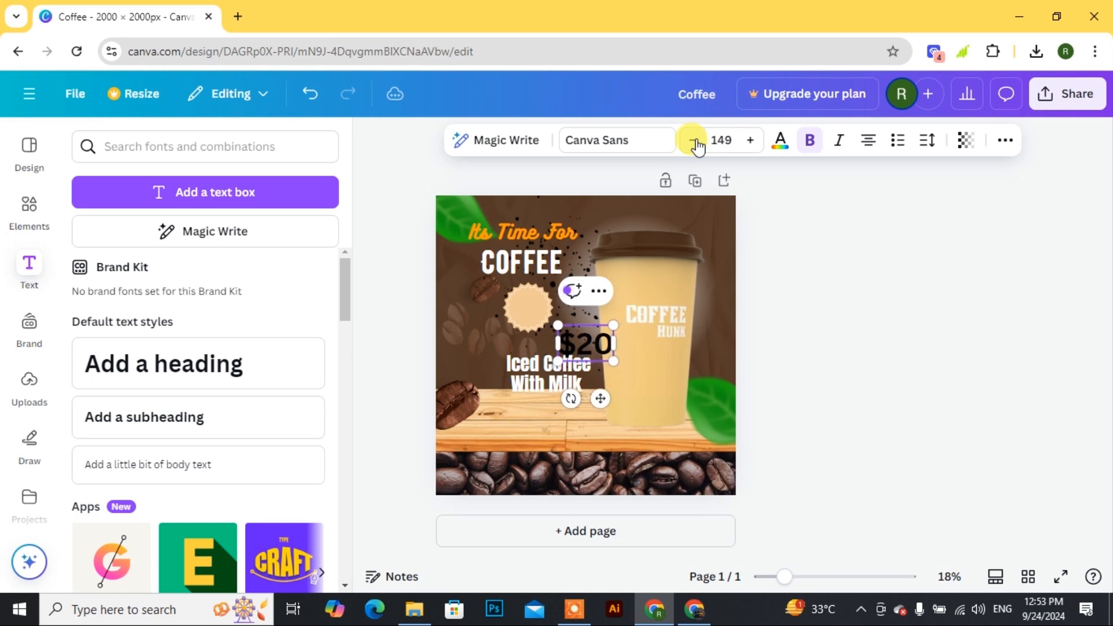
{"action": "left_click_drag", "start_coordinate": [603, 340], "coordinate": [546, 314]}
{"action": "left_click", "coordinate": [553, 333]}
{"action": "left_click", "coordinate": [691, 149]}
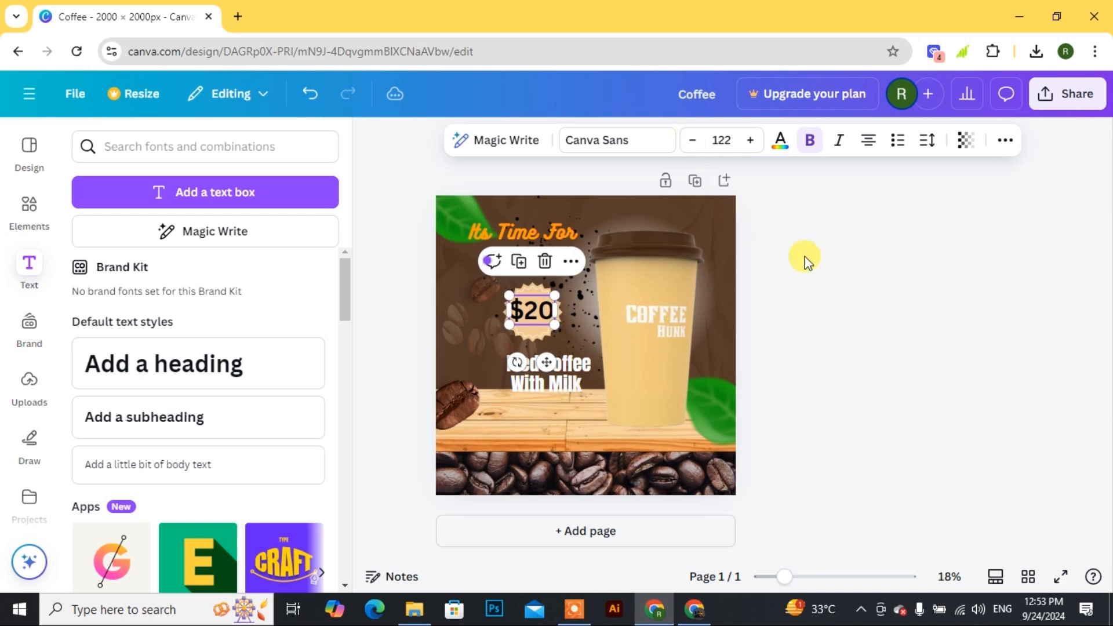
- Try white and orange for the "$20" text and set it back to black
{"action": "left_click", "coordinate": [780, 141]}
{"action": "left_click", "coordinate": [309, 269]}
{"action": "left_click", "coordinate": [860, 336]}
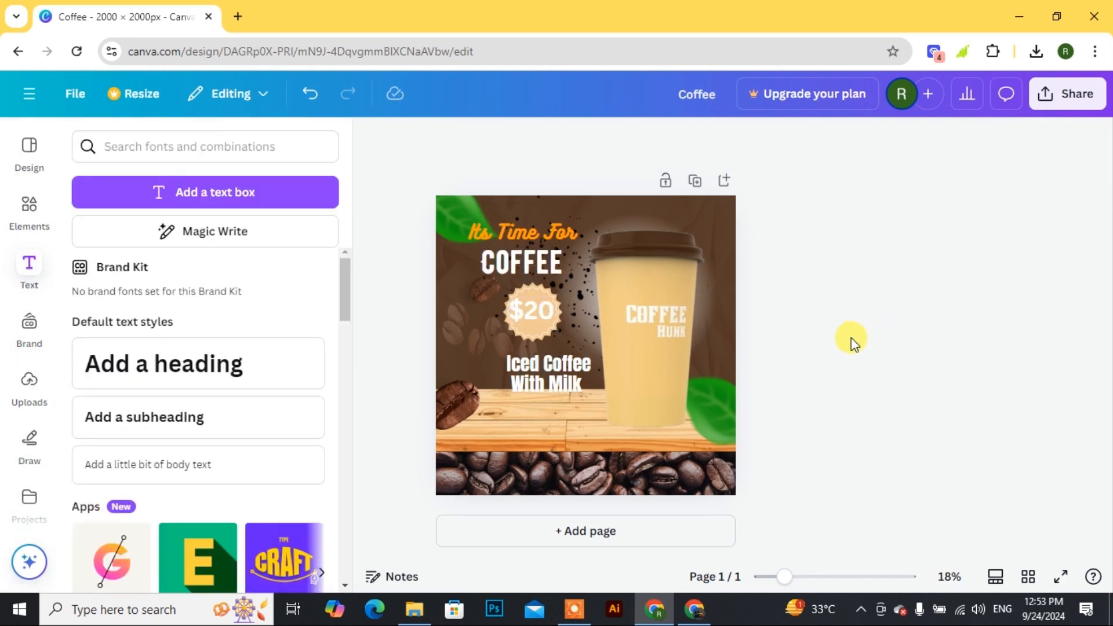
{"action": "left_click", "coordinate": [544, 318]}
{"action": "left_click", "coordinate": [780, 140]}
{"action": "left_click", "coordinate": [133, 380]}
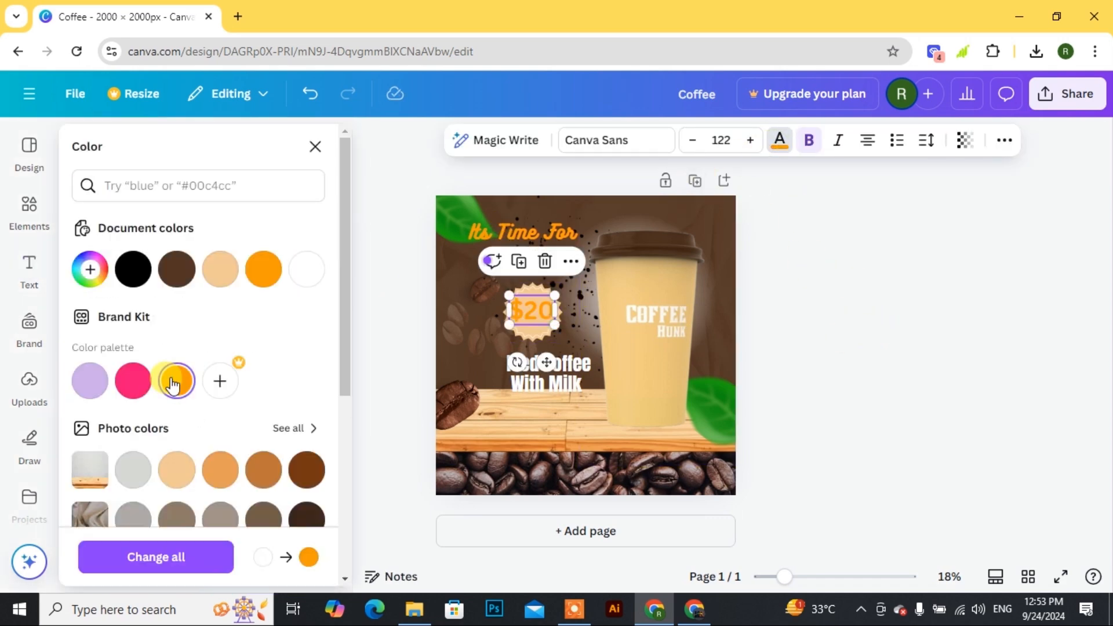
{"action": "scroll", "coordinate": [183, 388], "scroll_direction": "down", "scroll_amount": 2}
{"action": "scroll", "coordinate": [162, 307], "scroll_direction": "up", "scroll_amount": 2}
{"action": "left_click", "coordinate": [133, 269]}
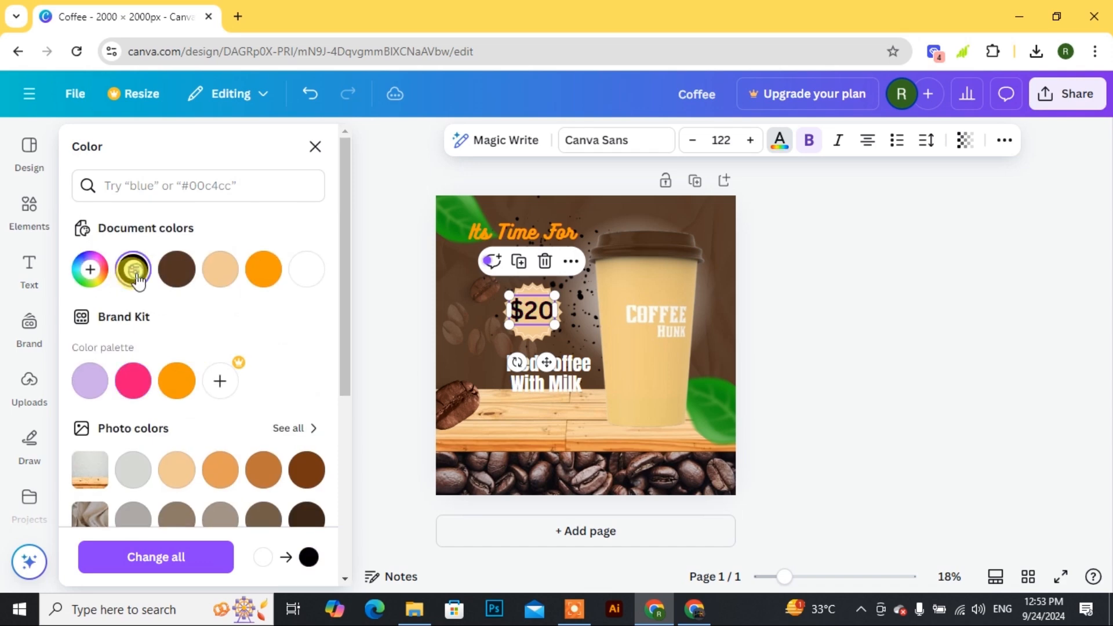
{"action": "left_click", "coordinate": [839, 328]}
- Select the badge and "$20" together, shift them towards the cup and scale them down to about 374 × 374 px
{"action": "left_click", "coordinate": [553, 333]}
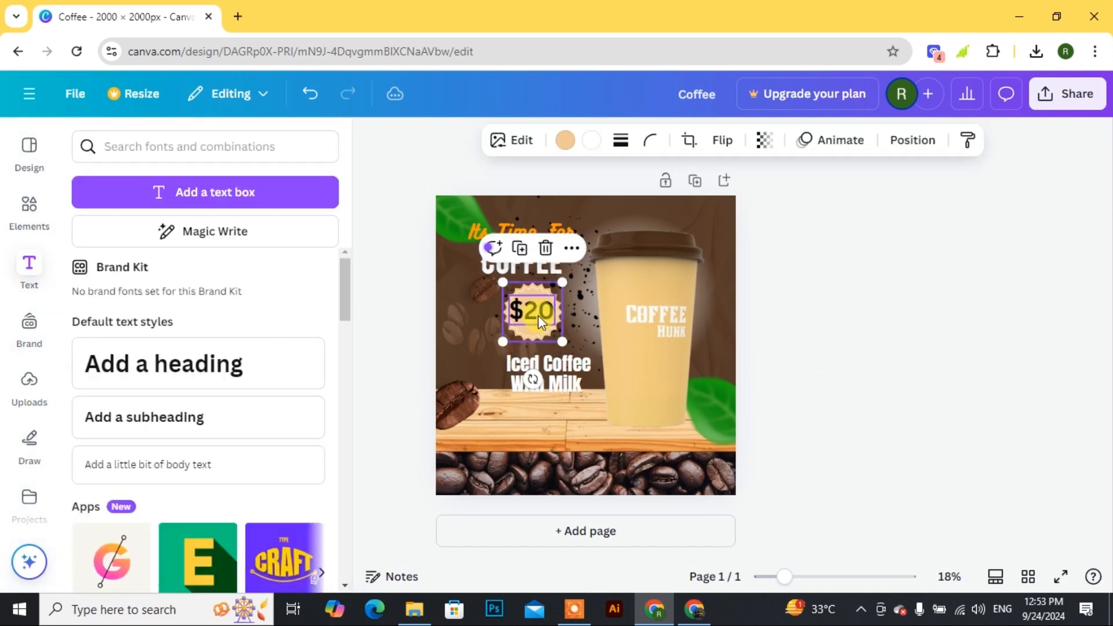
{"action": "left_click", "coordinate": [531, 313], "text": "shift"}
{"action": "left_click_drag", "start_coordinate": [532, 314], "coordinate": [556, 315]}
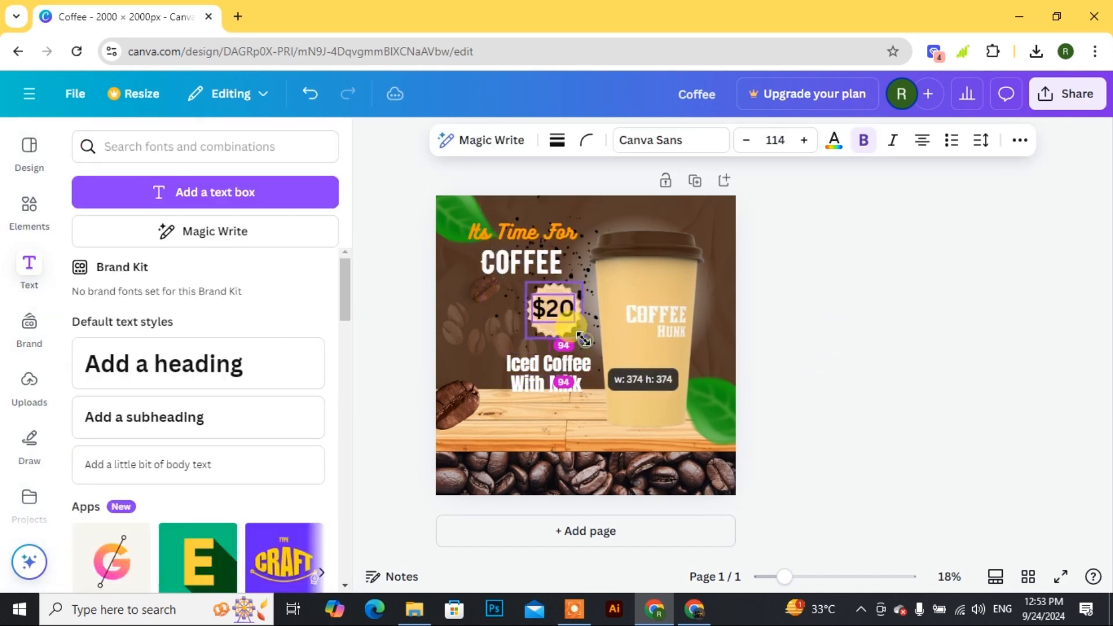
{"action": "left_click", "coordinate": [914, 370]}
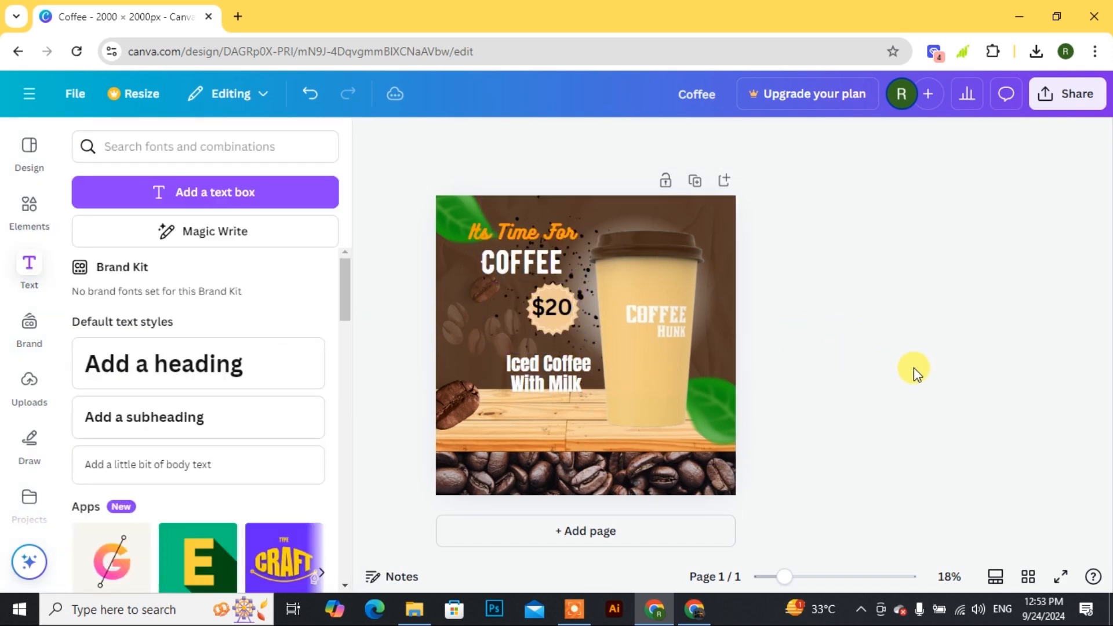
- Move "With Milk" down onto the wood planks and bring "Iced Coffee" down just above it
{"action": "left_click", "coordinate": [552, 387]}
{"action": "left_click", "coordinate": [868, 361]}
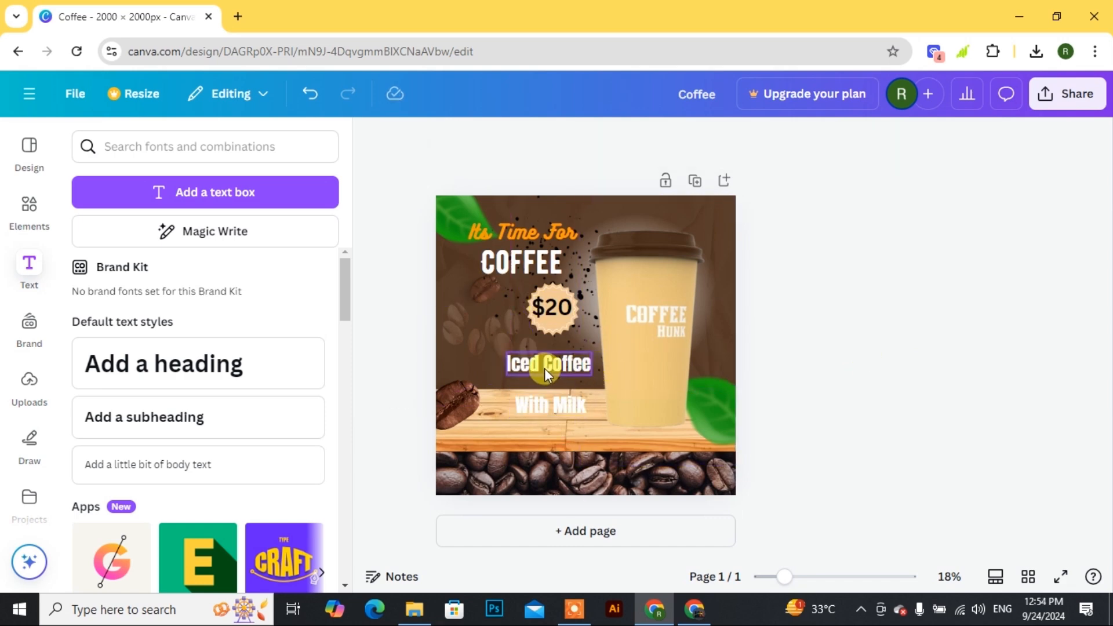
{"action": "left_click_drag", "start_coordinate": [545, 367], "coordinate": [546, 386]}
{"action": "left_click", "coordinate": [877, 387]}
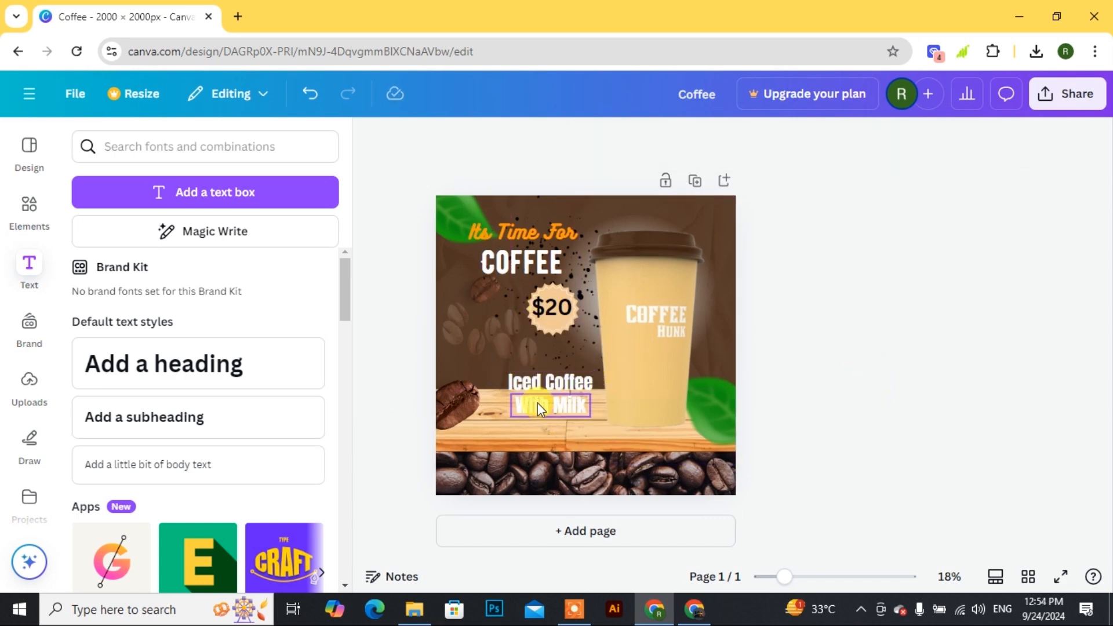
- Colour the "With Milk" text dark brown after trying orange and pink
{"action": "left_click", "coordinate": [552, 405]}
{"action": "left_click", "coordinate": [780, 140]}
{"action": "left_click", "coordinate": [177, 381]}
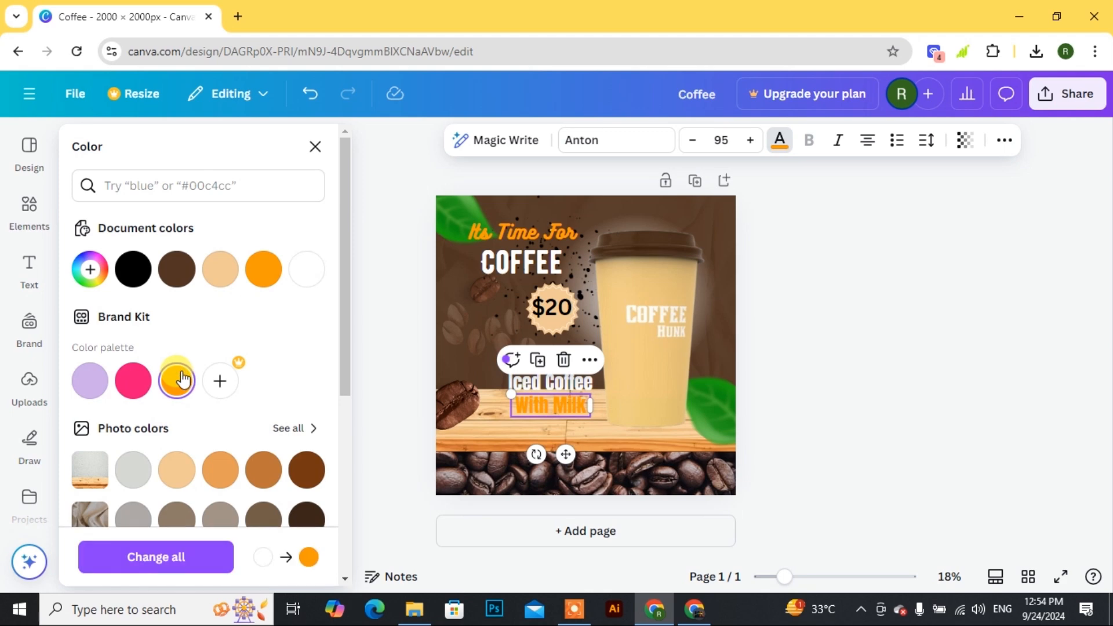
{"action": "left_click", "coordinate": [140, 384]}
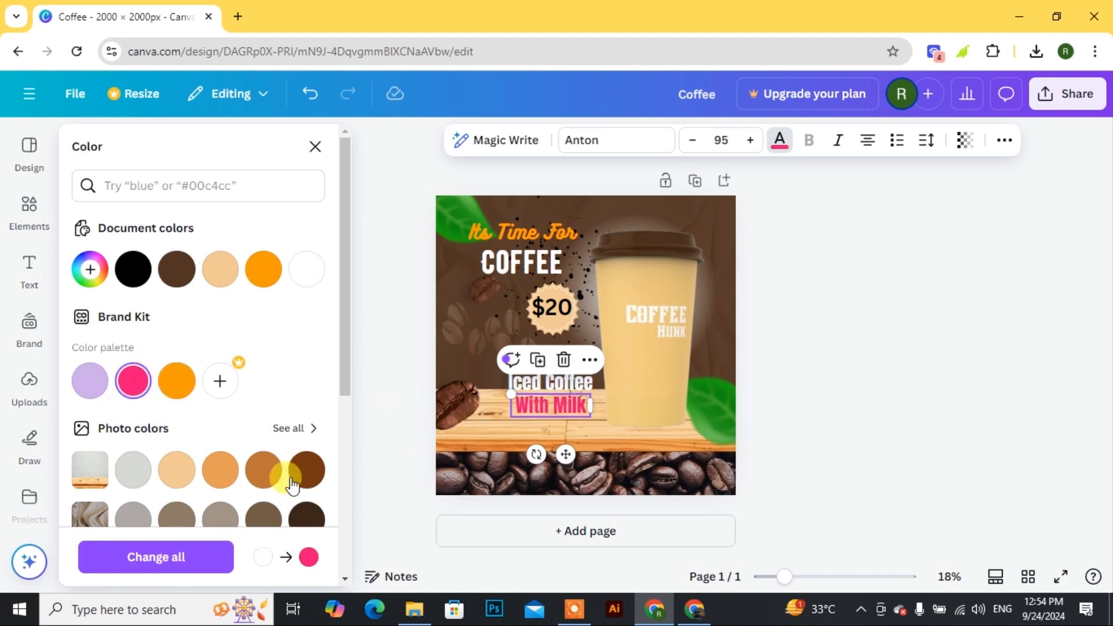
{"action": "left_click", "coordinate": [307, 515]}
{"action": "left_click", "coordinate": [826, 387]}
- Search the elements for "rounded rectangle", add the orange-red pill shape and place it small below the price badge
{"action": "left_click", "coordinate": [179, 144]}
{"action": "type", "text": "rou"}
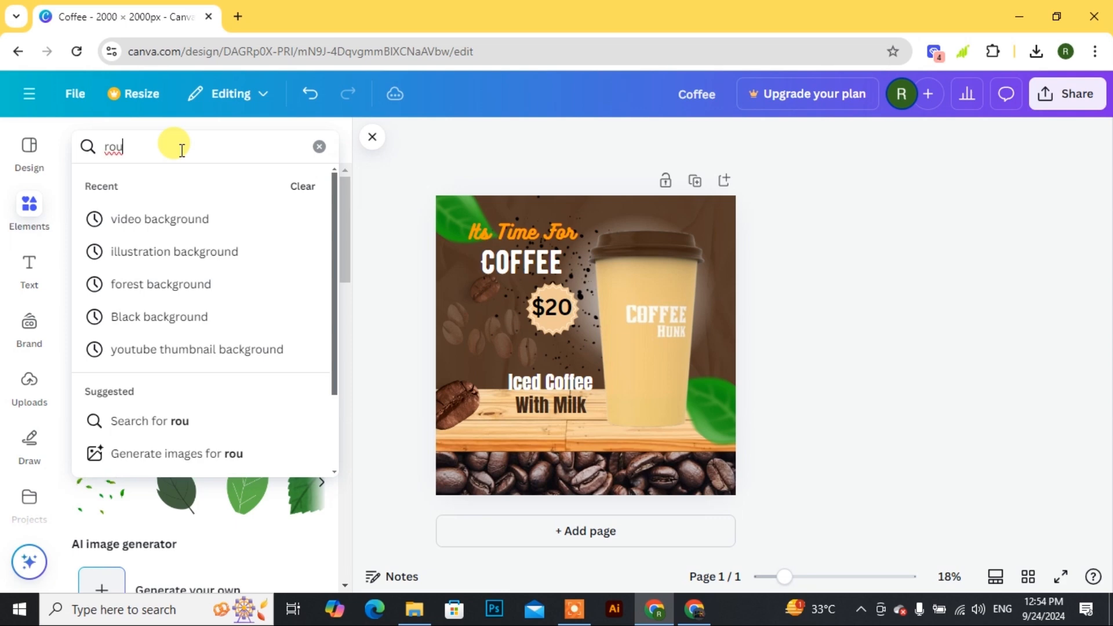
{"action": "type", "text": "nd re"}
{"action": "left_click", "coordinate": [185, 221]}
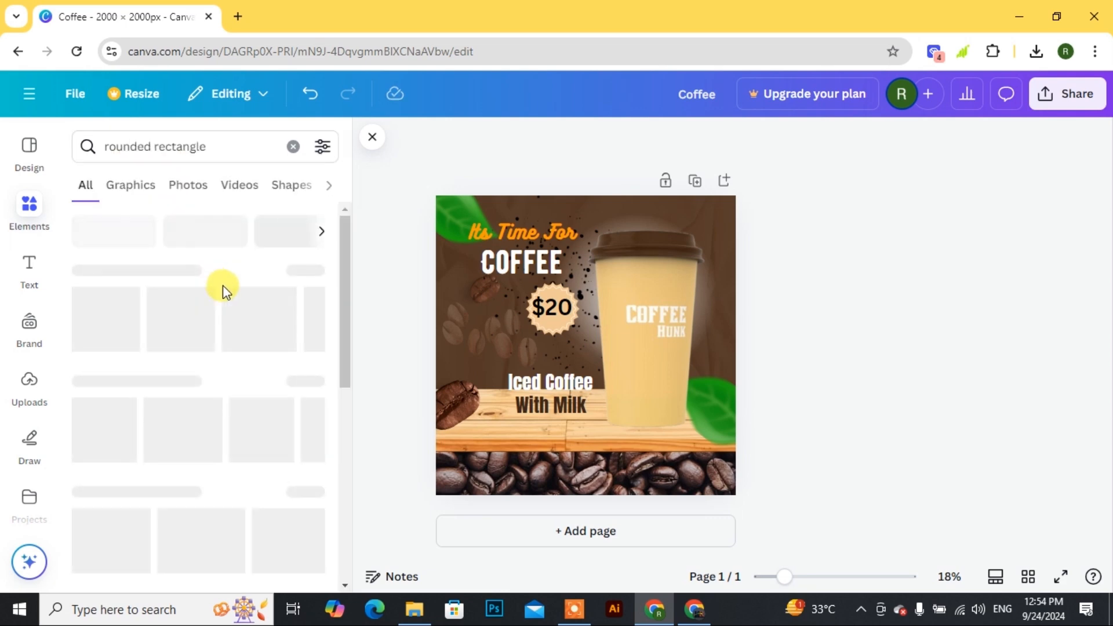
{"action": "left_click", "coordinate": [122, 474]}
{"action": "left_click_drag", "start_coordinate": [605, 344], "coordinate": [490, 346]}
- Move the badge and "$20" above the rounded rectangle and group them
{"action": "left_click_drag", "start_coordinate": [559, 319], "coordinate": [502, 307]}
{"action": "right_click", "coordinate": [502, 307]}
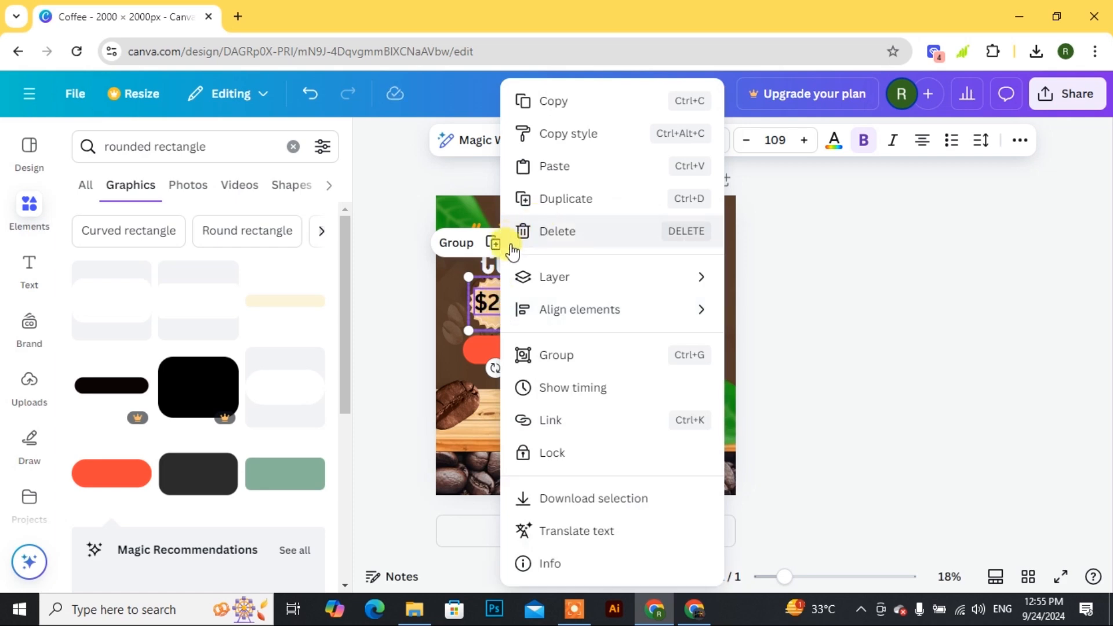
{"action": "left_click", "coordinate": [454, 241]}
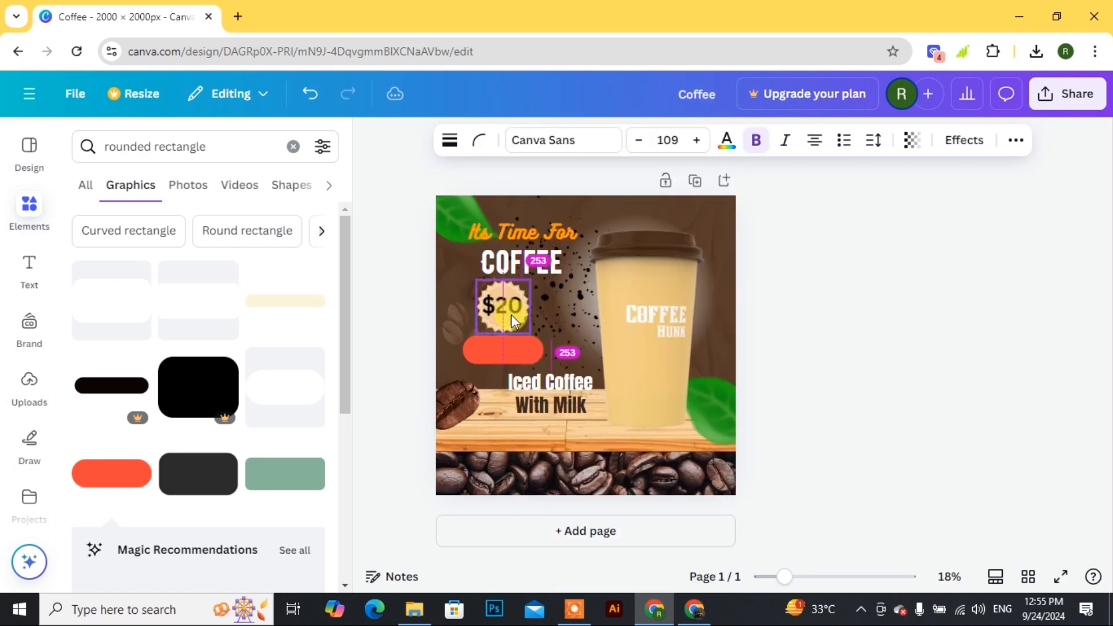
- Try peach, orange and brown photo colours as the rounded rectangle's fill
{"action": "left_click", "coordinate": [503, 368]}
{"action": "left_click", "coordinate": [578, 140]}
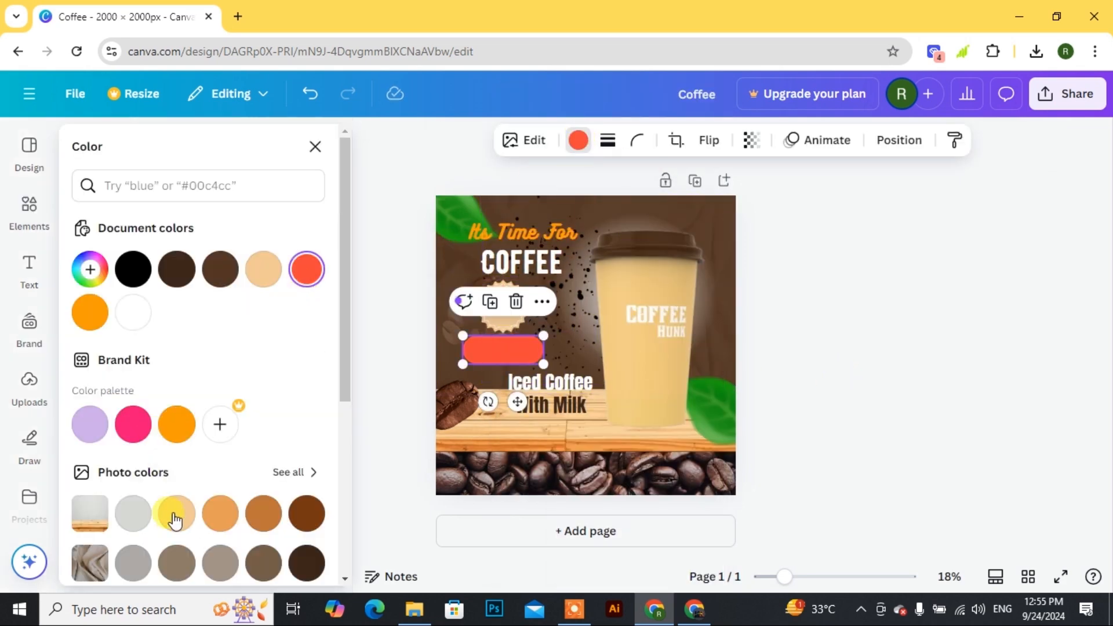
{"action": "left_click", "coordinate": [177, 513]}
{"action": "left_click", "coordinate": [220, 513]}
{"action": "left_click", "coordinate": [306, 513]}
{"action": "left_click", "coordinate": [307, 563]}
{"action": "left_click", "coordinate": [307, 513]}
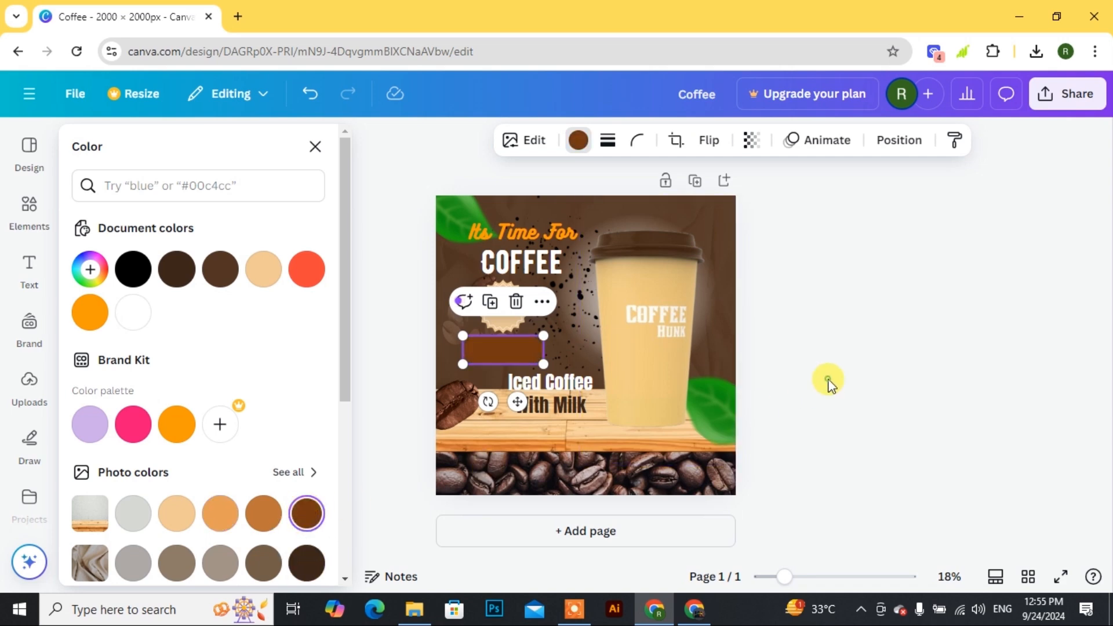
{"action": "left_click", "coordinate": [829, 382]}
- Recolour the rounded rectangle below the price badge greyish brown from the photo colours
{"action": "left_click", "coordinate": [496, 359]}
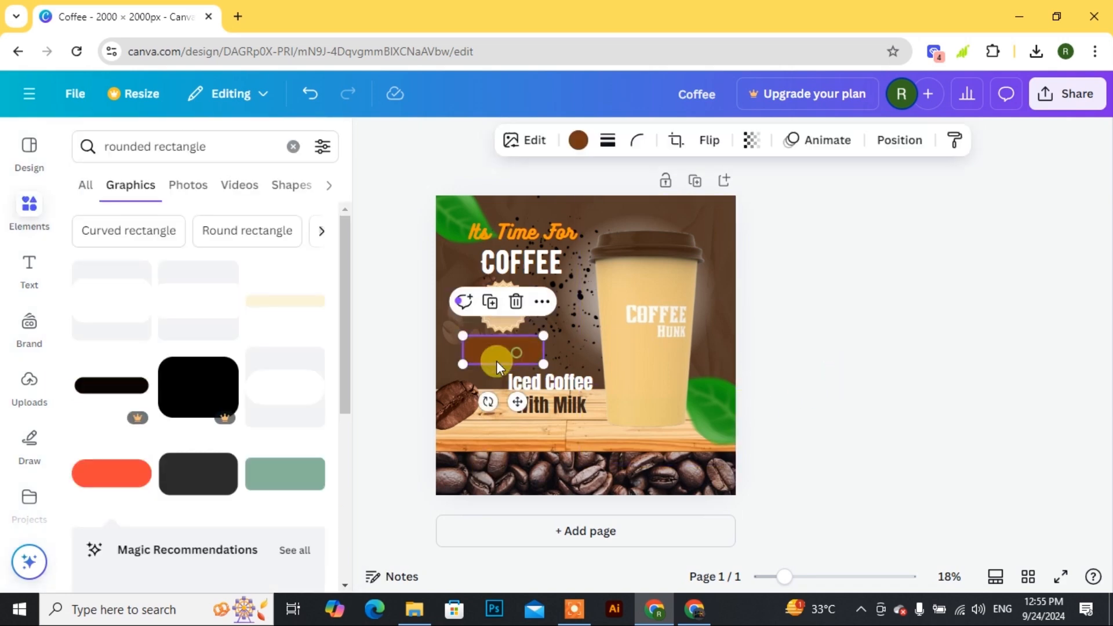
{"action": "left_click", "coordinate": [576, 142]}
{"action": "scroll", "coordinate": [167, 470], "scroll_direction": "down", "scroll_amount": 4}
{"action": "left_click", "coordinate": [133, 368]}
{"action": "left_click", "coordinate": [180, 324]}
{"action": "left_click", "coordinate": [924, 350]}
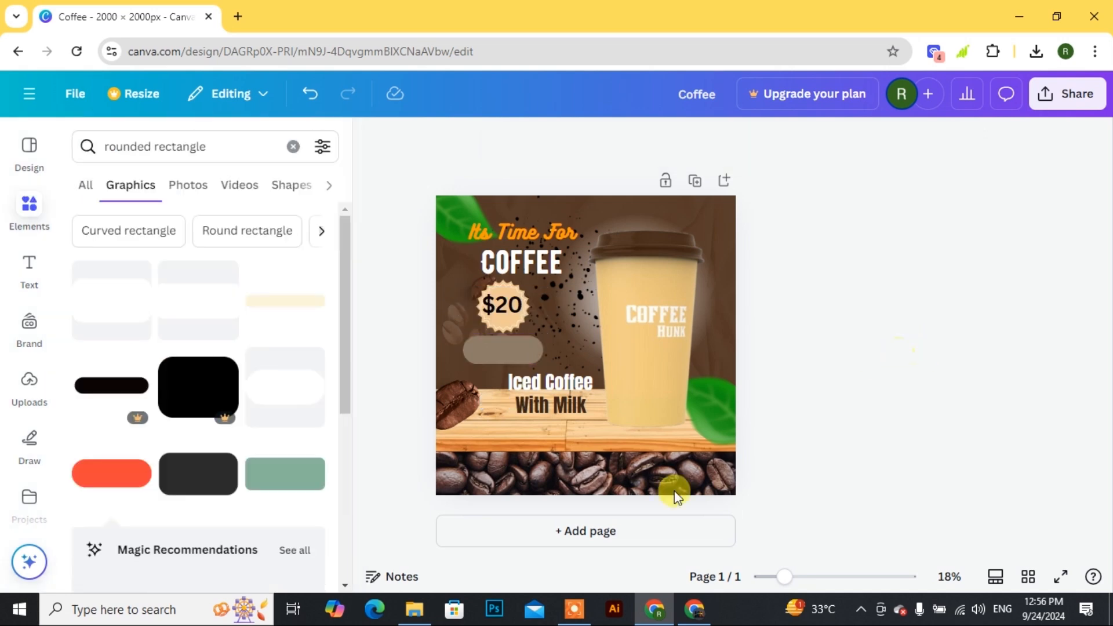
- Add an "Order Now" subheading in the Mestizo font at size 79 and place it on the rounded rectangle
{"action": "left_click", "coordinate": [26, 271]}
{"action": "left_click", "coordinate": [141, 434]}
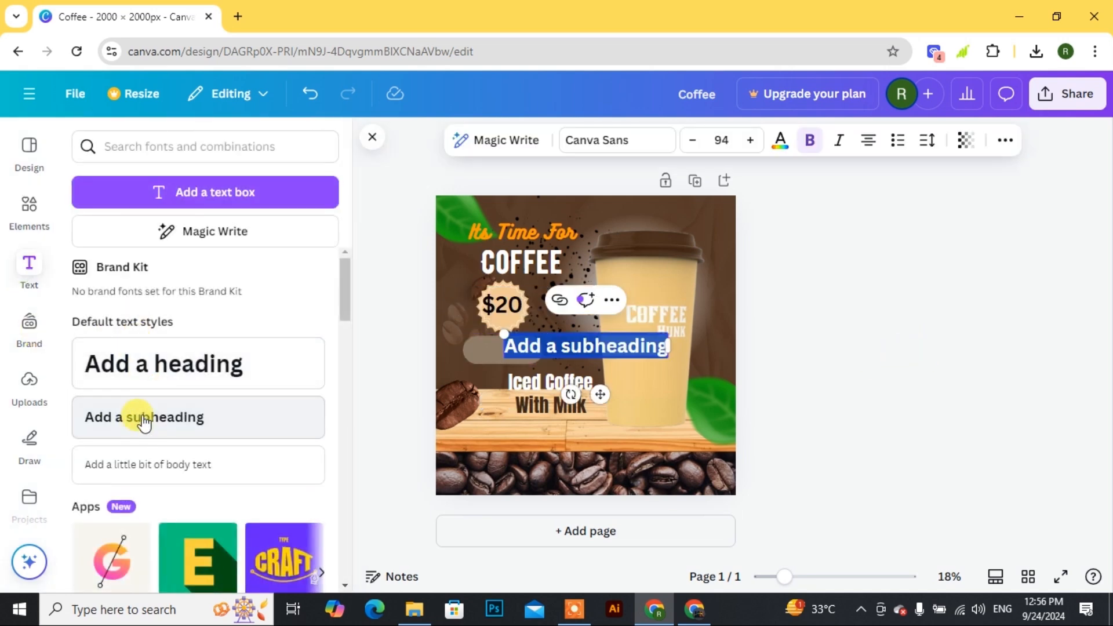
{"action": "type", "text": "a"}
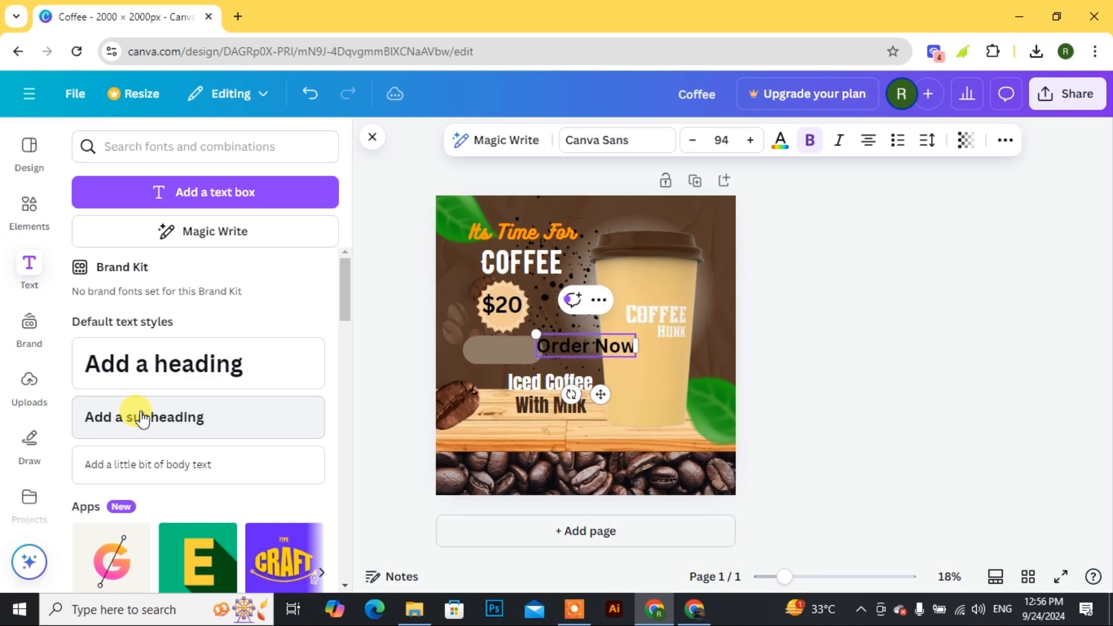
{"action": "left_click", "coordinate": [693, 141]}
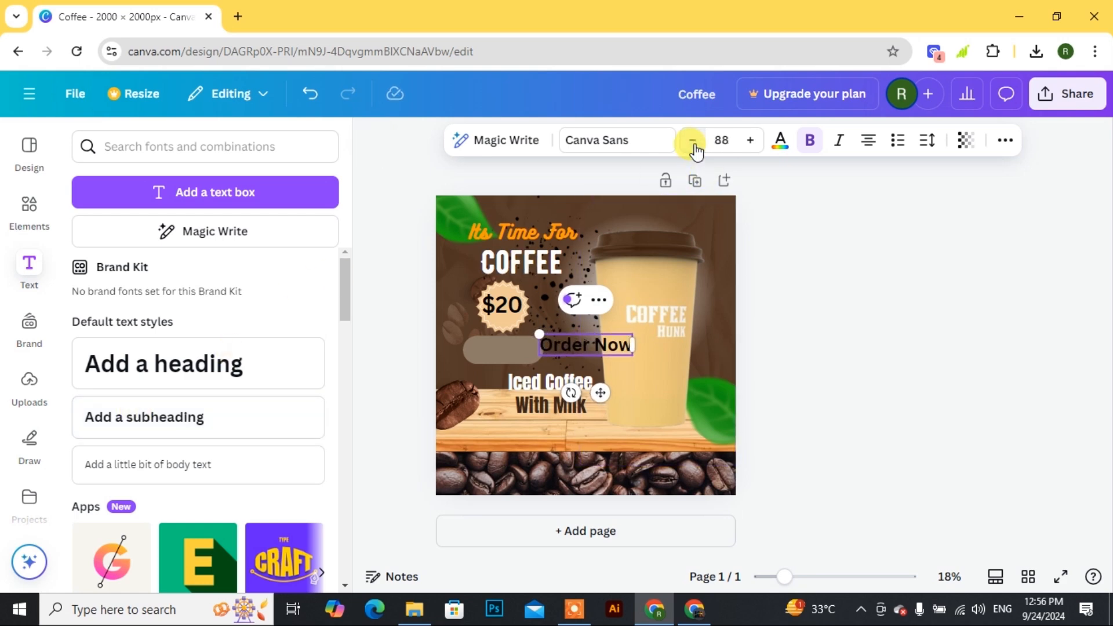
{"action": "left_click", "coordinate": [664, 145]}
{"action": "left_click", "coordinate": [160, 266]}
{"action": "left_click", "coordinate": [852, 345]}
{"action": "left_click_drag", "start_coordinate": [608, 348], "coordinate": [523, 353]}
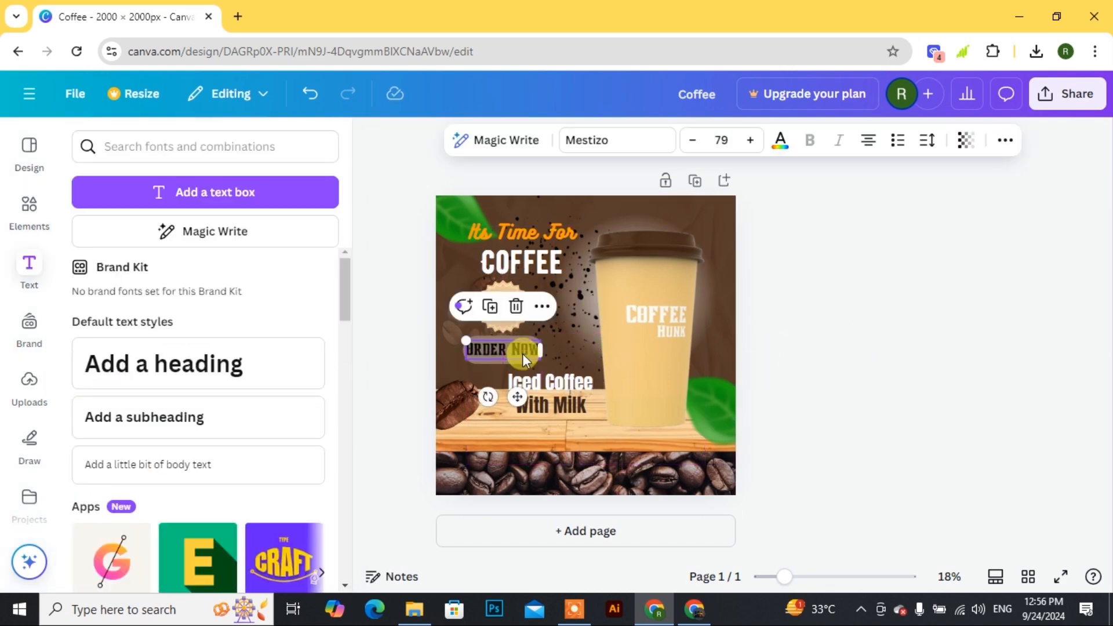
- Colour the "Order Now" text white (#ffffff)
{"action": "left_click", "coordinate": [781, 144]}
{"action": "left_click", "coordinate": [133, 312]}
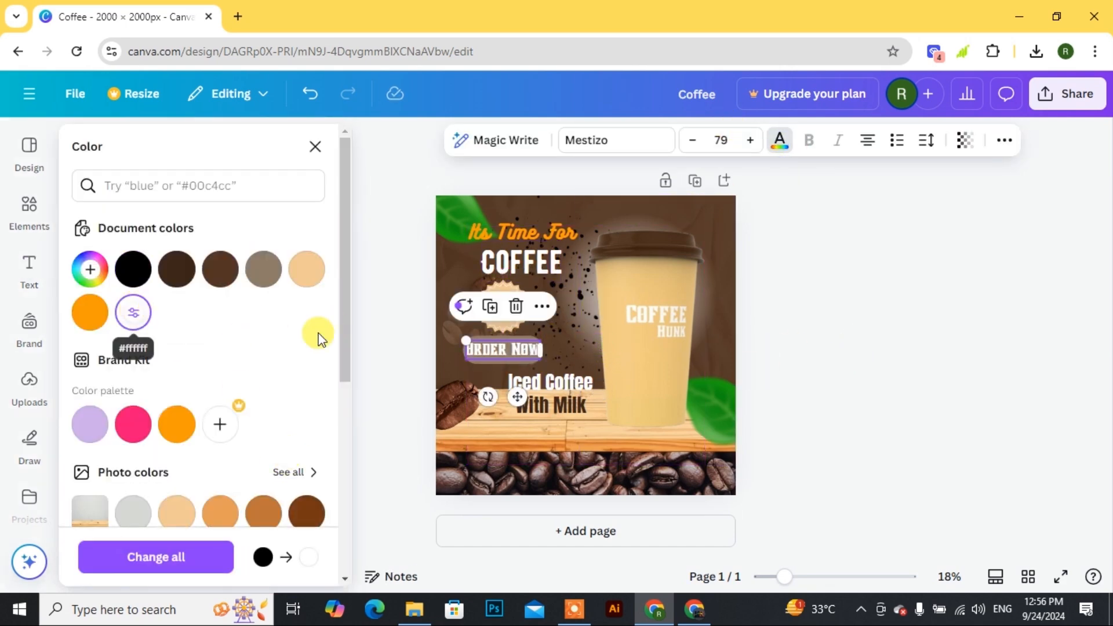
{"action": "left_click", "coordinate": [894, 328]}
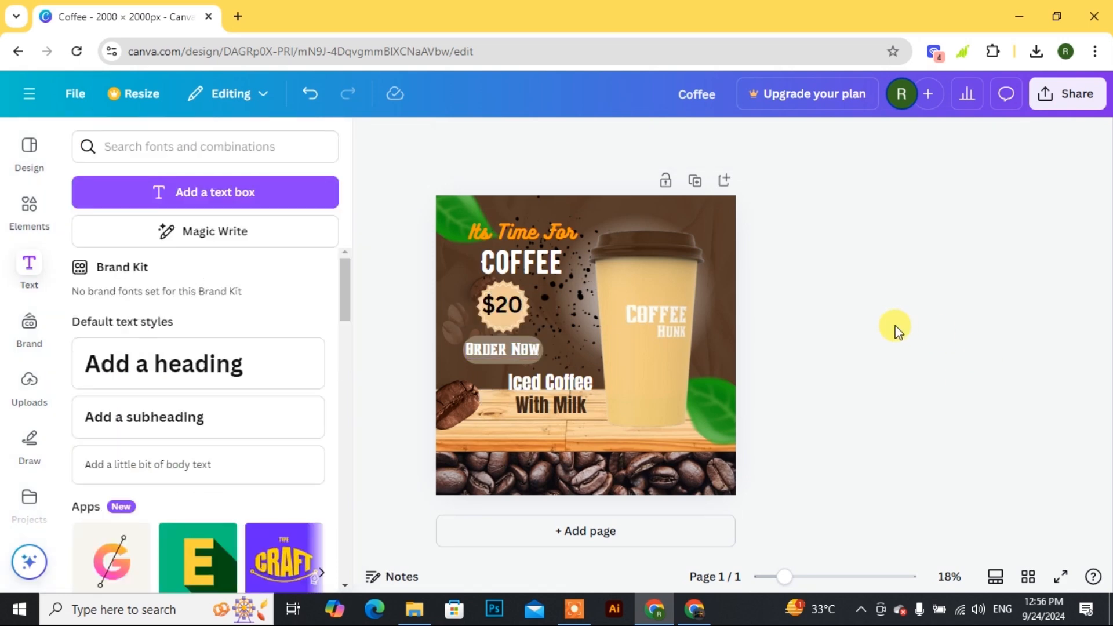
- Move "With Milk" and "Iced Coffee" further down so both lines sit on the wood planks
{"action": "left_click_drag", "start_coordinate": [565, 407], "coordinate": [561, 425]}
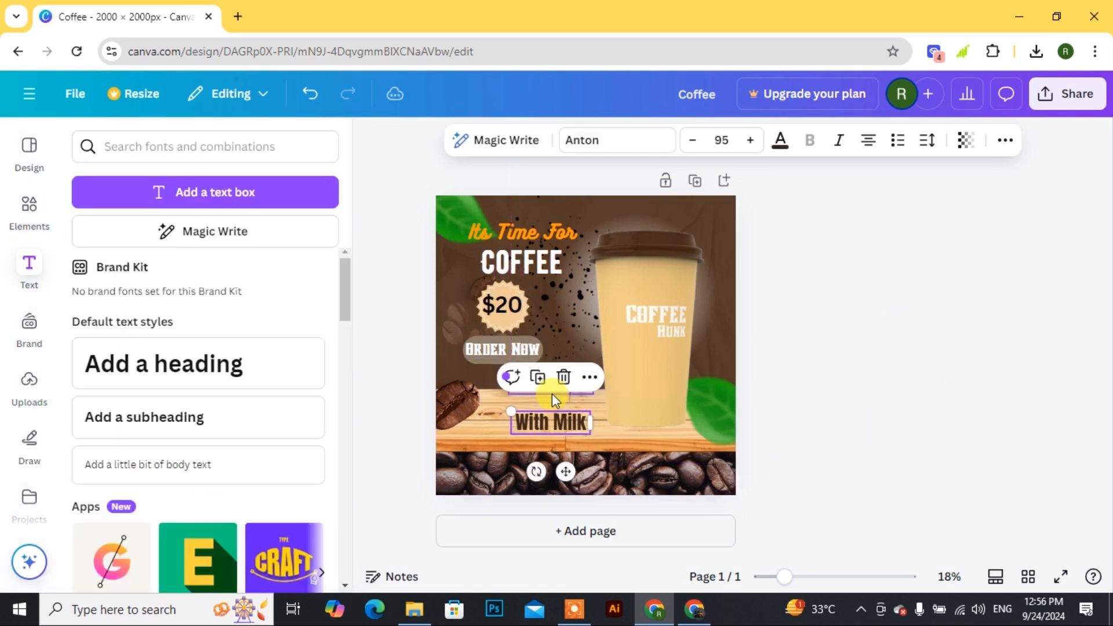
{"action": "left_click", "coordinate": [564, 398]}
{"action": "left_click_drag", "start_coordinate": [555, 378], "coordinate": [590, 394]}
{"action": "left_click", "coordinate": [875, 353]}
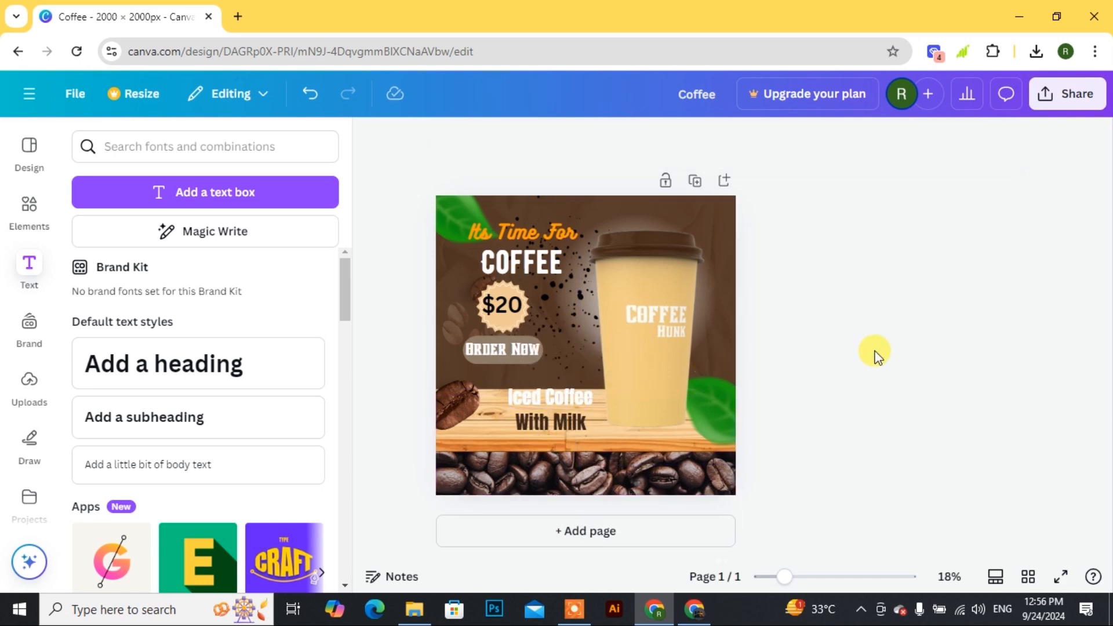
- Colour the "Iced Coffee" text dark brown to match "With Milk"
{"action": "left_click", "coordinate": [571, 397]}
{"action": "left_click", "coordinate": [780, 140]}
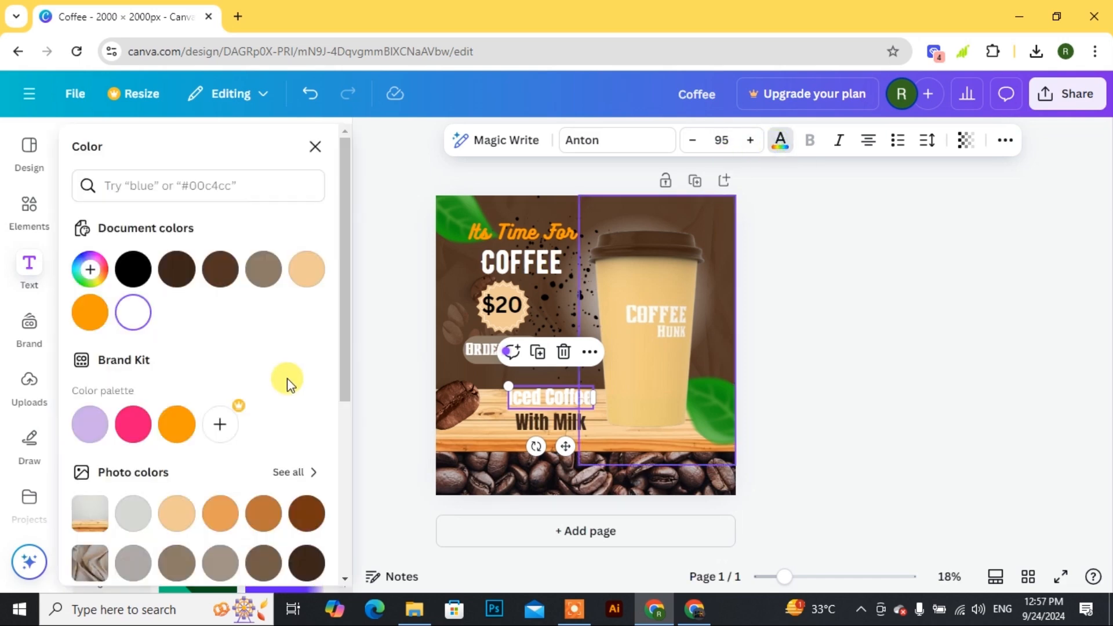
{"action": "left_click", "coordinate": [298, 511]}
{"action": "scroll", "coordinate": [261, 417], "scroll_direction": "down", "scroll_amount": 5}
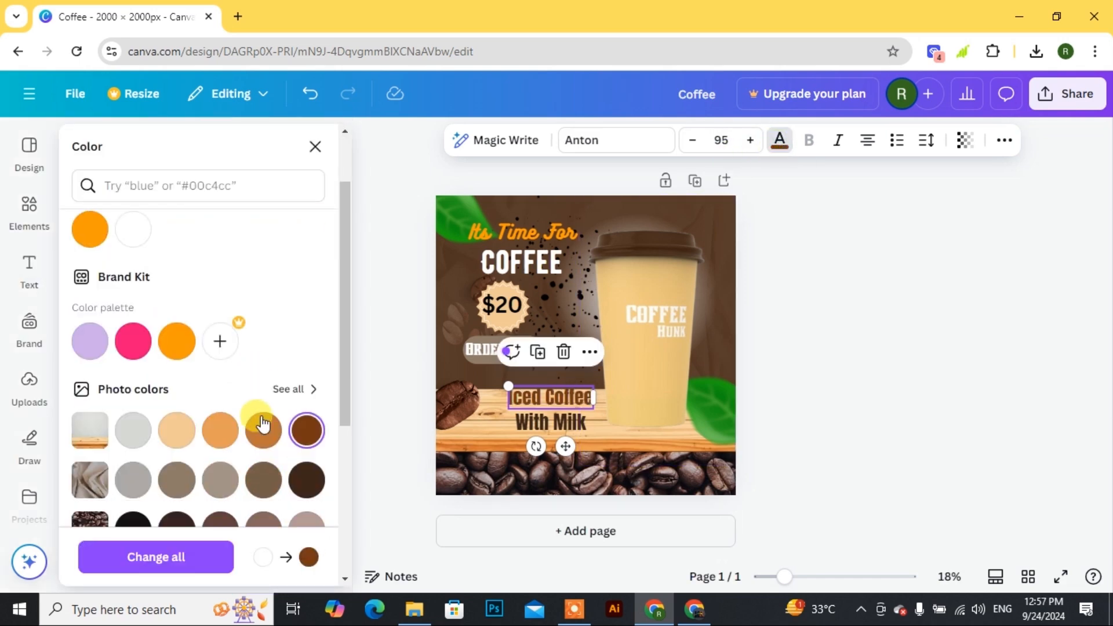
{"action": "left_click", "coordinate": [176, 366]}
{"action": "left_click", "coordinate": [858, 350]}
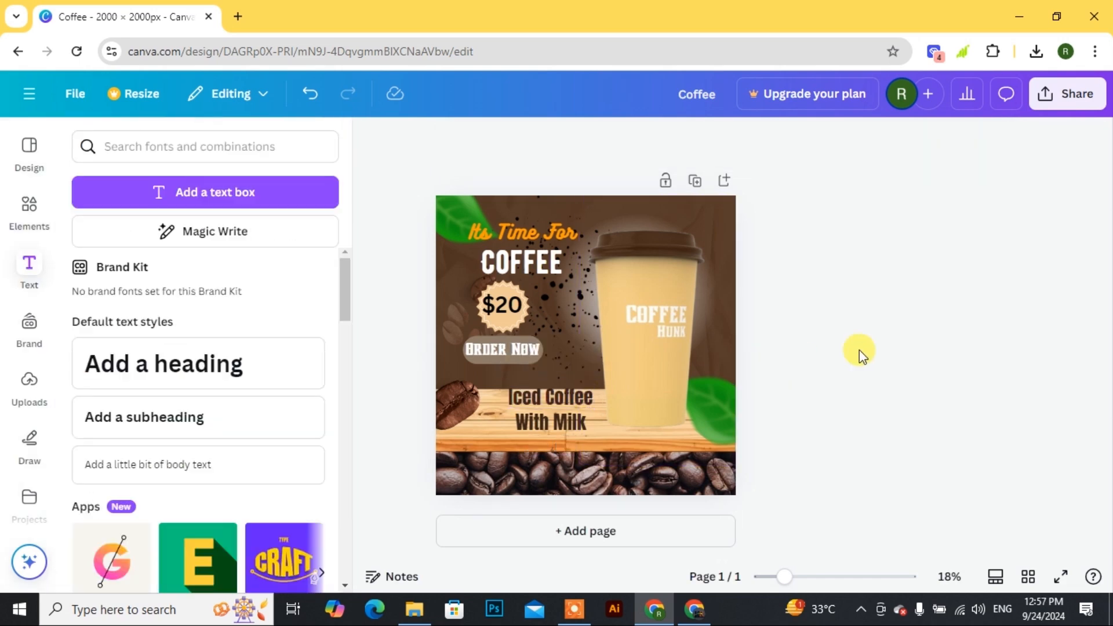
- Shift "With Milk" slightly lower on the planks to tighten the two-line text
{"action": "left_click", "coordinate": [544, 424]}
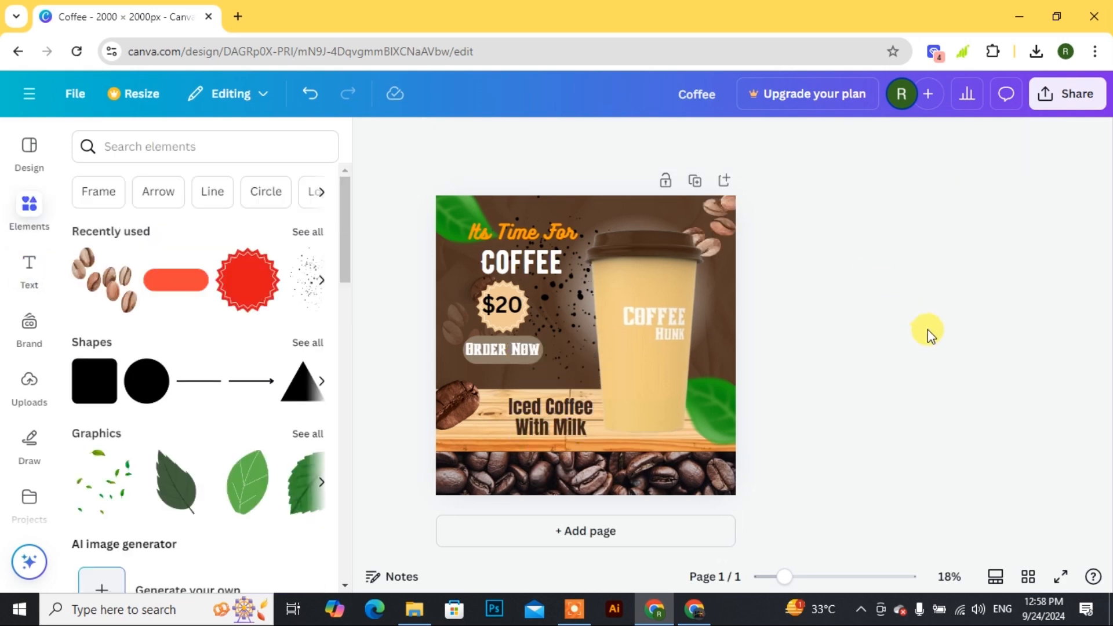